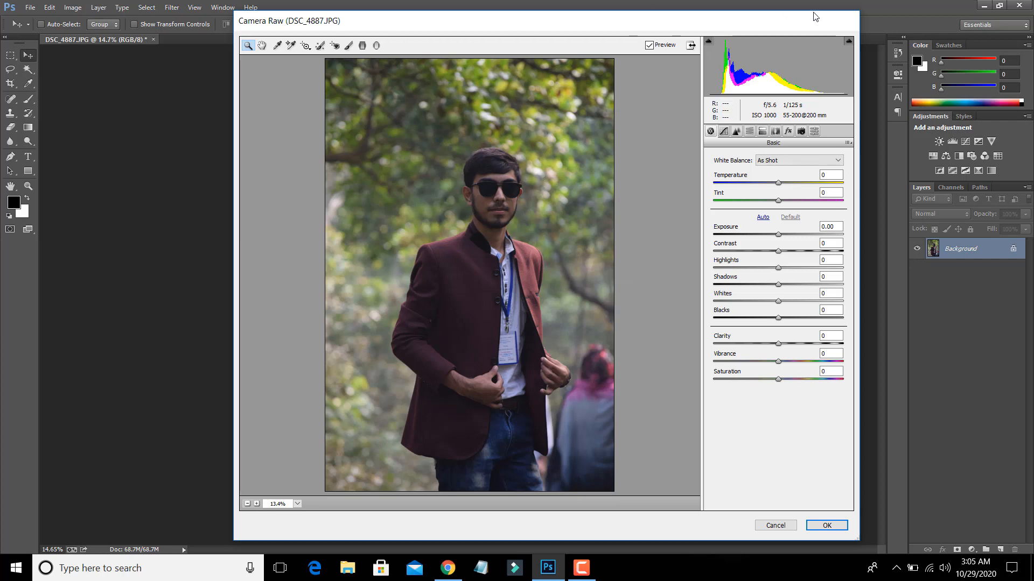
Cancel the open Camera Raw dialog without applying any adjustments
left_click(775, 526)
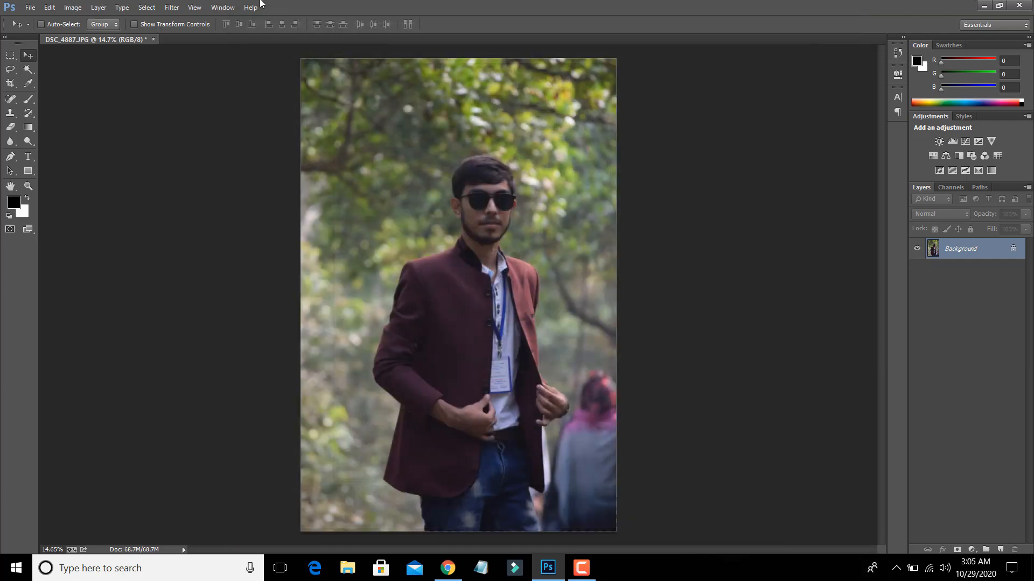
left_click(194, 7)
mouse_move(171, 8)
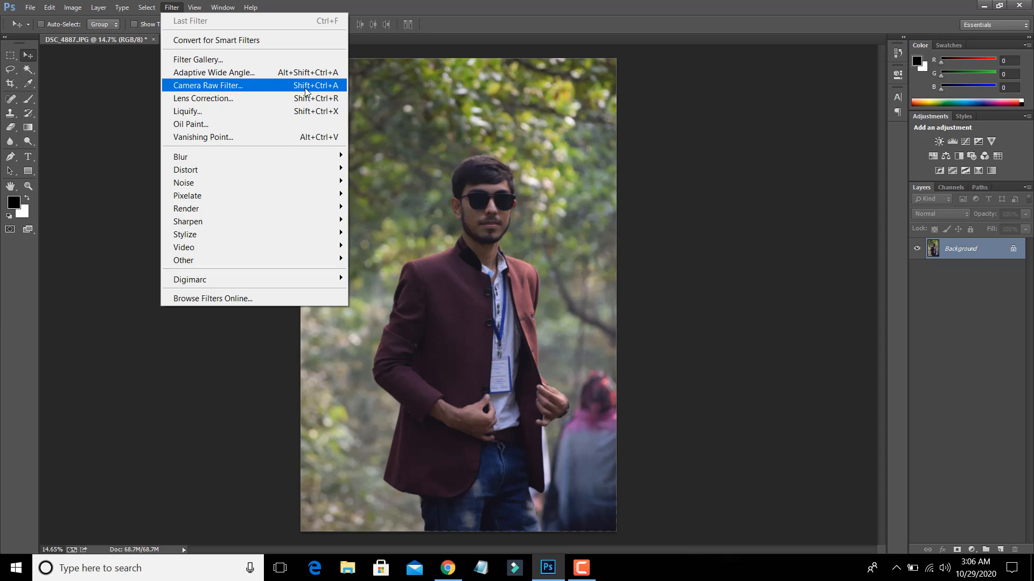
left_click(496, 12)
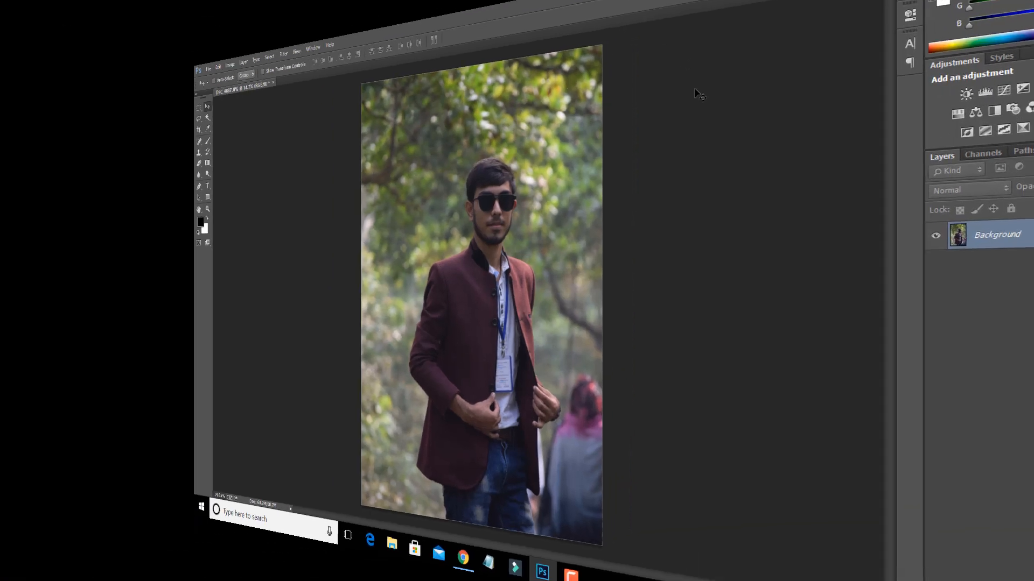
Start opening an image file and browse to the My file (D:) drive
left_click(548, 566)
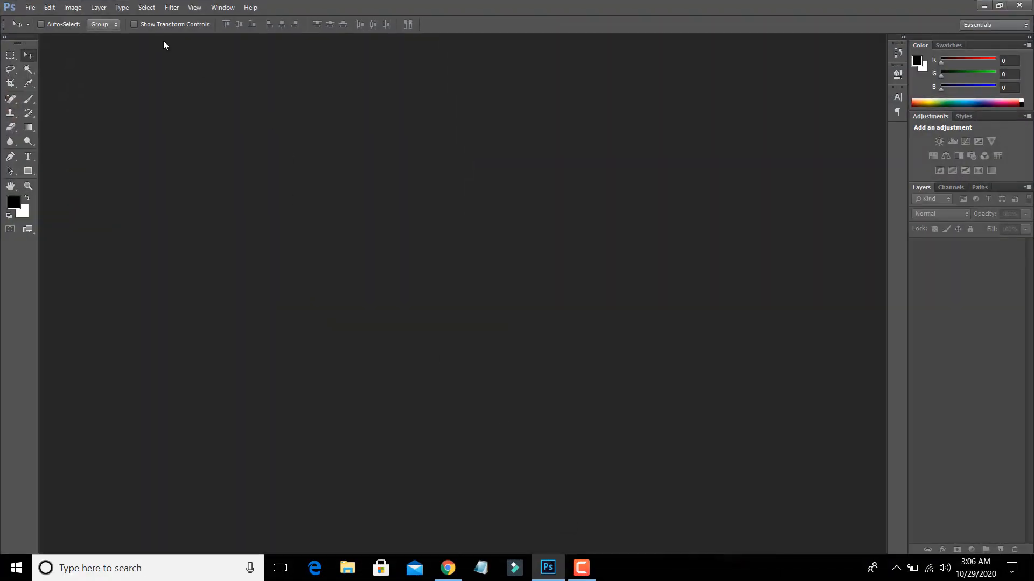
left_click(30, 8)
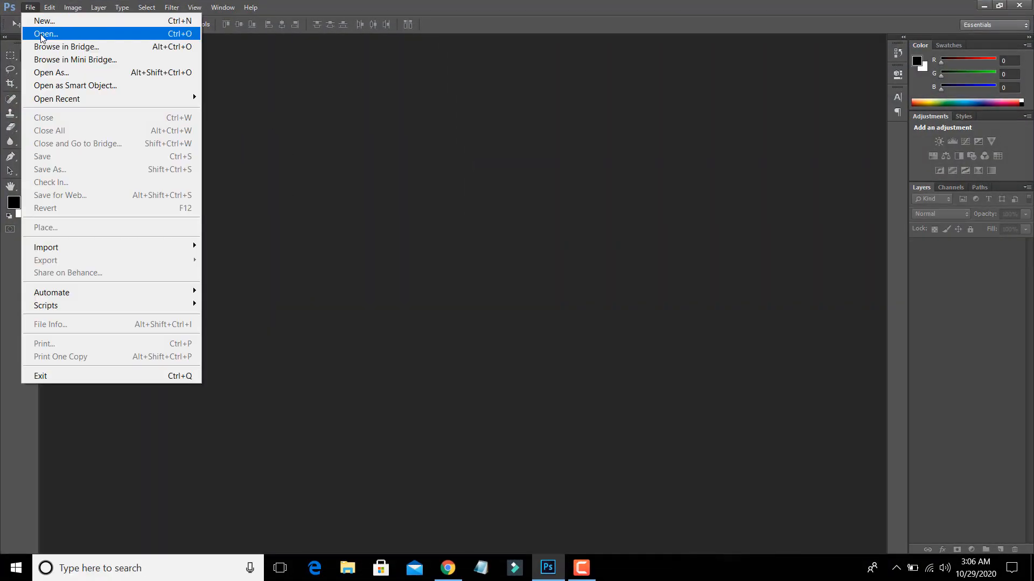
left_click(43, 34)
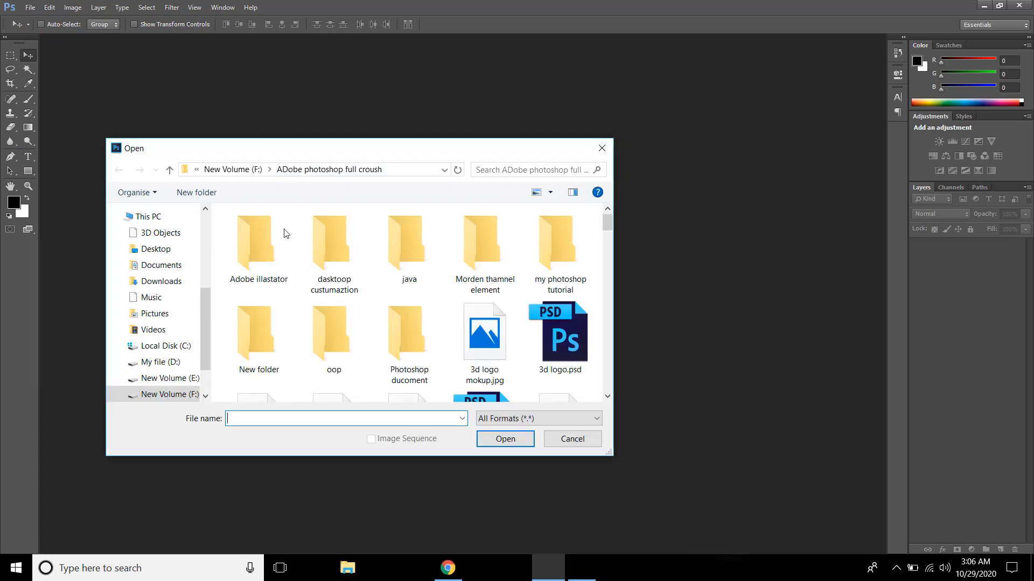
left_click_drag(317, 148, 352, 90)
scroll(173, 330, "down", 2)
left_click(195, 249)
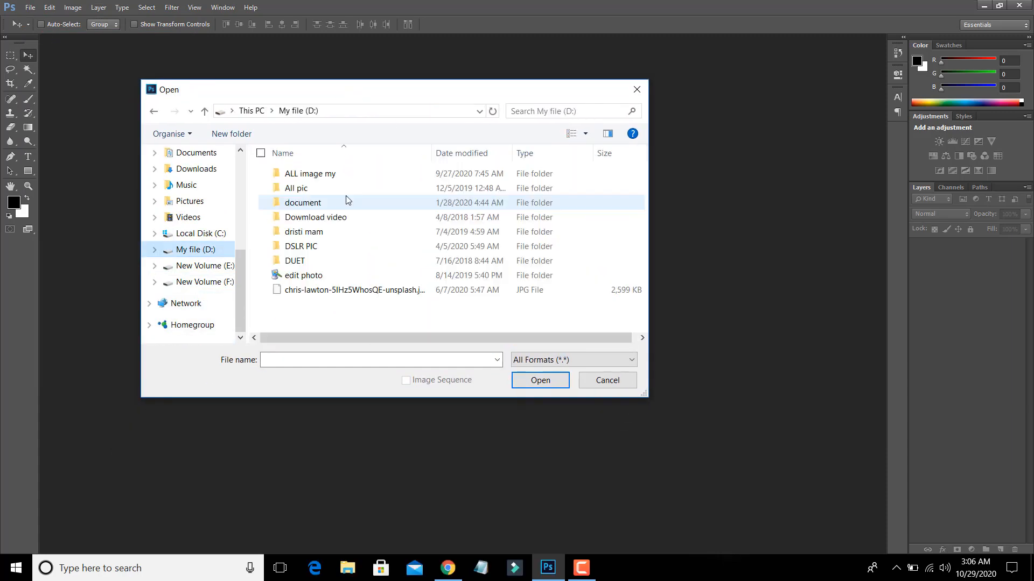
Open the photo DSC_4887.JPG from the folder All pic > pictures > 100D3300
double_click(323, 188)
double_click(344, 197)
double_click(372, 199)
scroll(428, 227, "down", 3)
left_click_drag(642, 176, 656, 269)
left_click(526, 253)
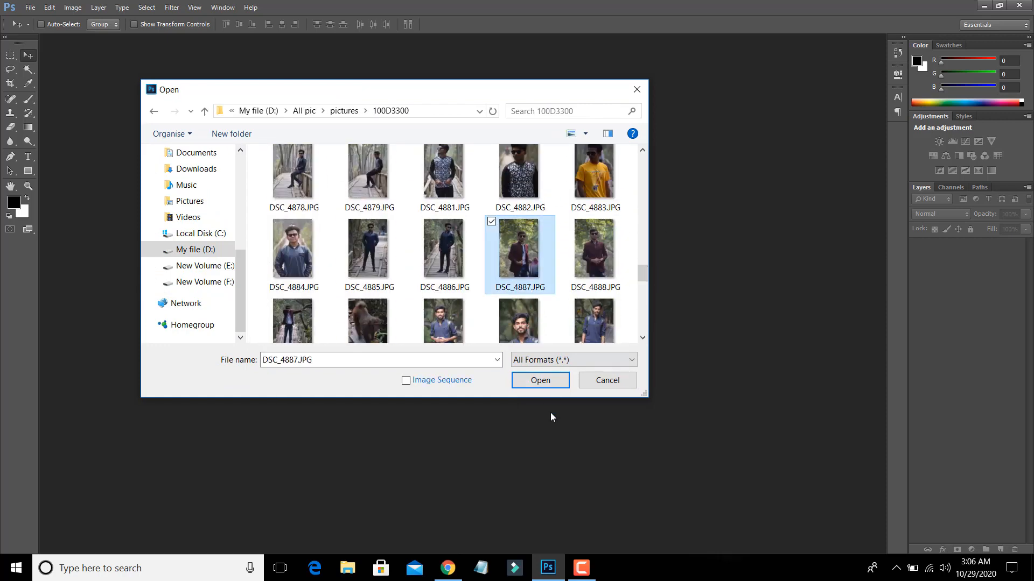
left_click(539, 382)
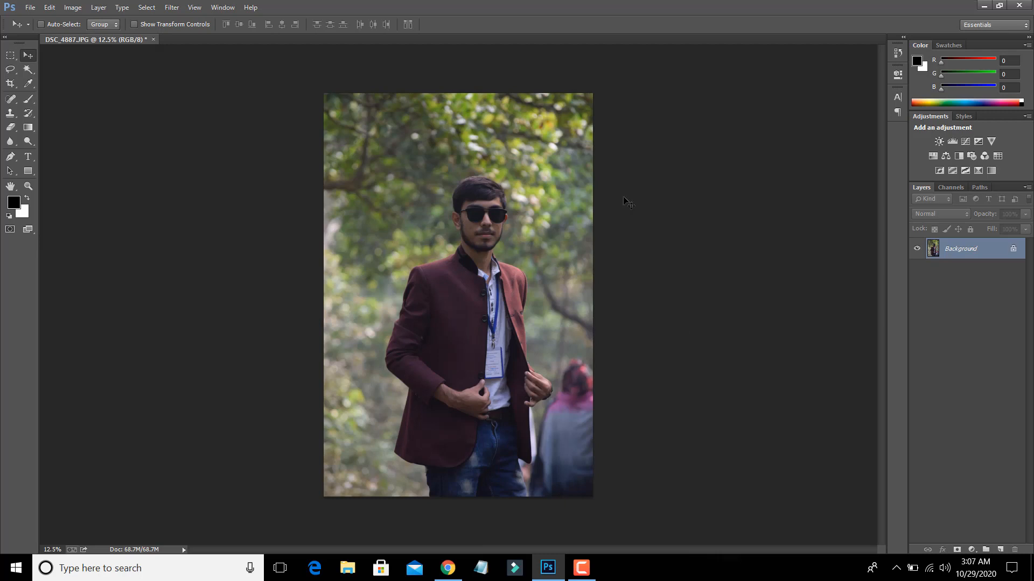
Duplicate the Background layer and toggle the layers' visibility to check the copy
scroll(421, 226, "up", 8)
scroll(518, 225, "down", 4)
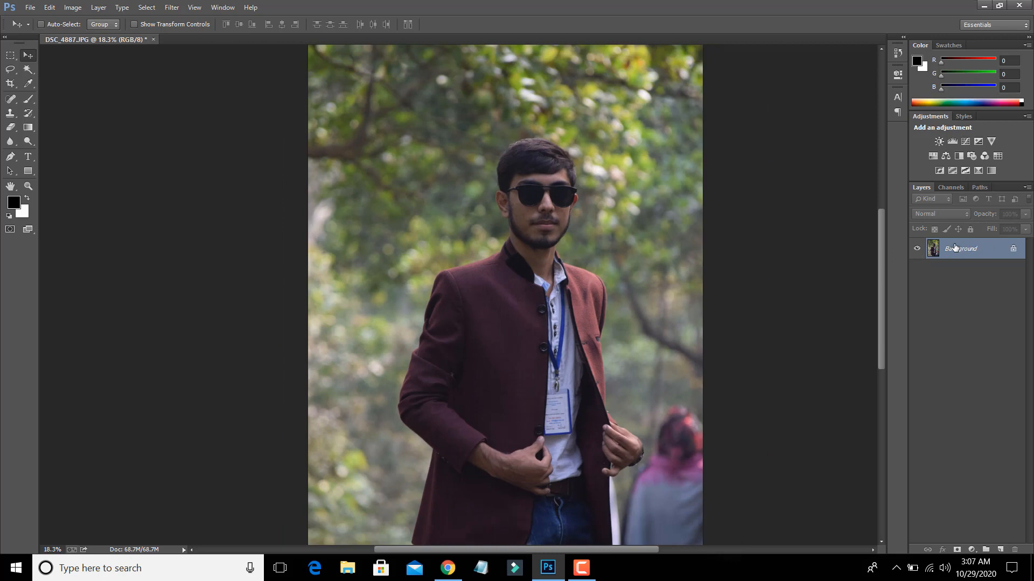
key("ctrl+j")
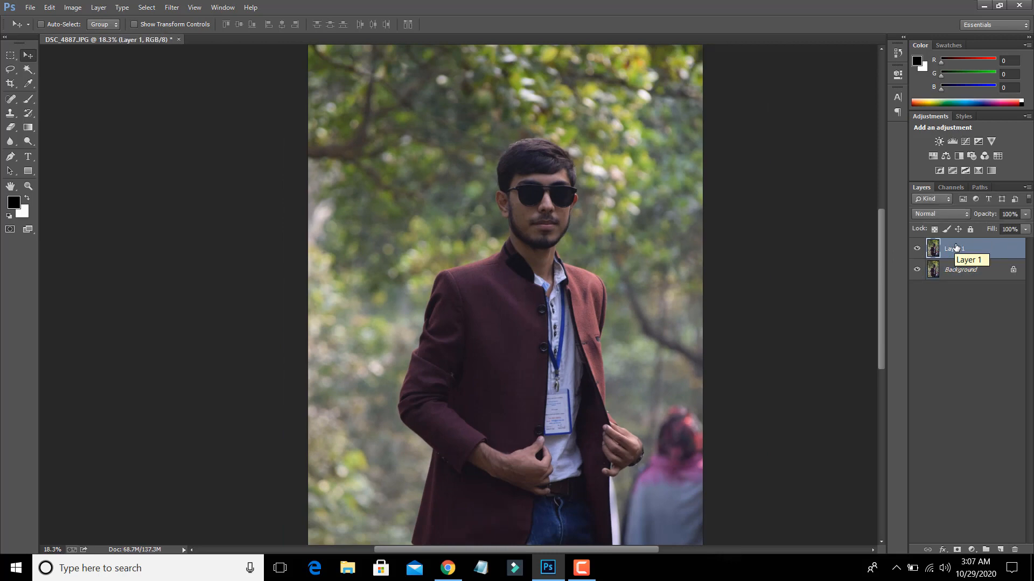
left_click(917, 270)
left_click(917, 249)
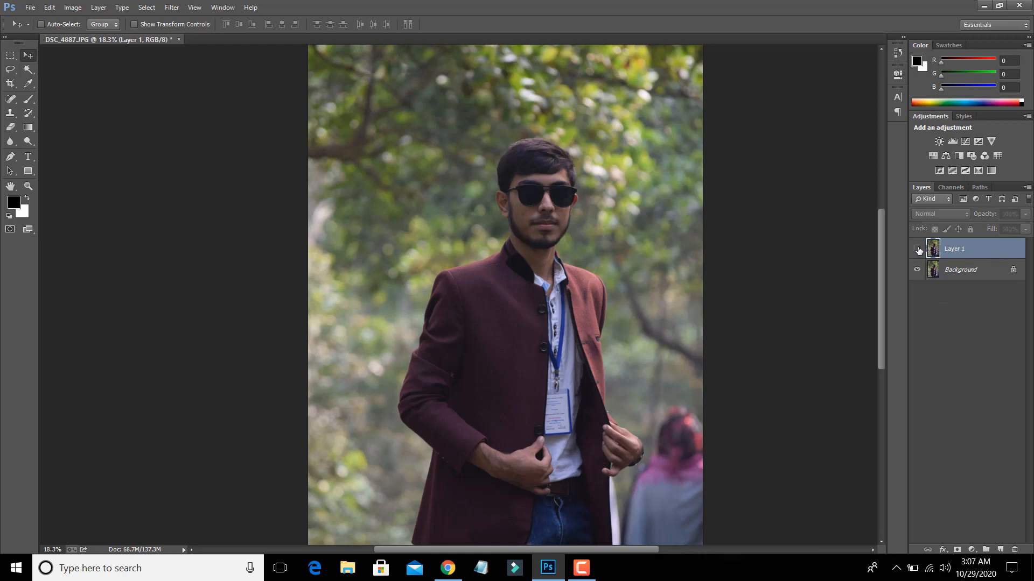
left_click(918, 249)
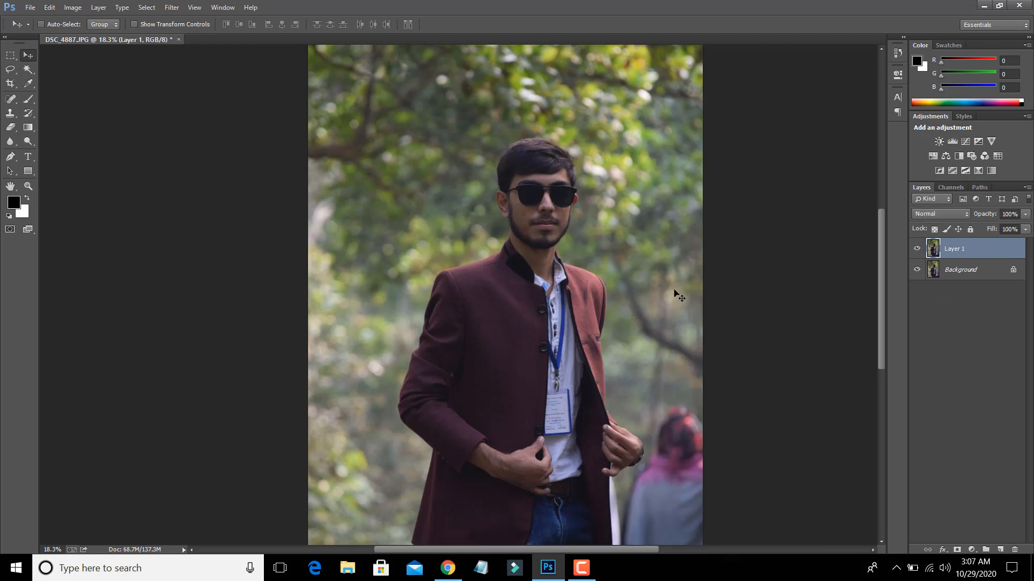
scroll(413, 323, "down", 4)
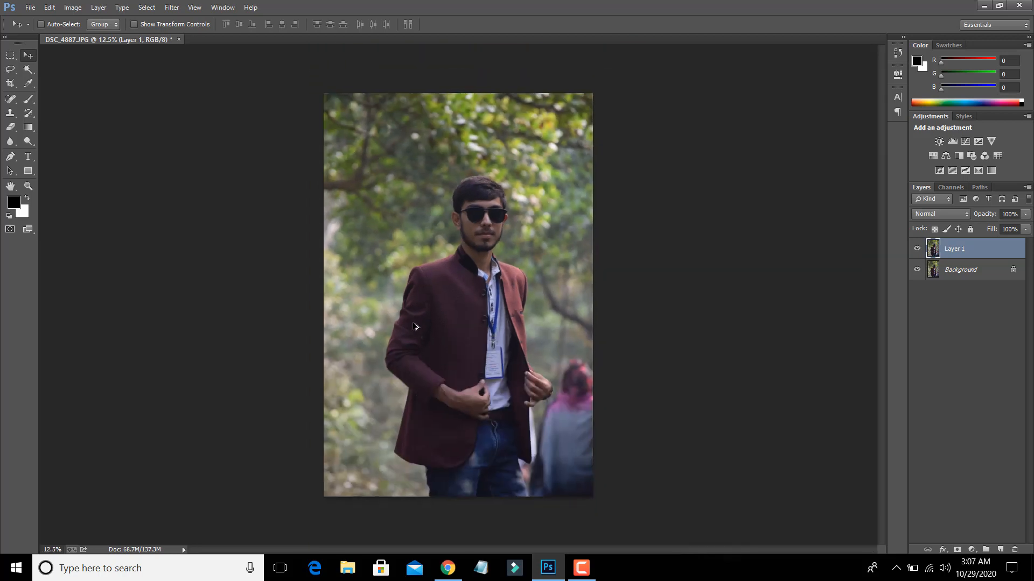
scroll(432, 255, "up", 3)
left_click_drag(475, 251, 553, 240)
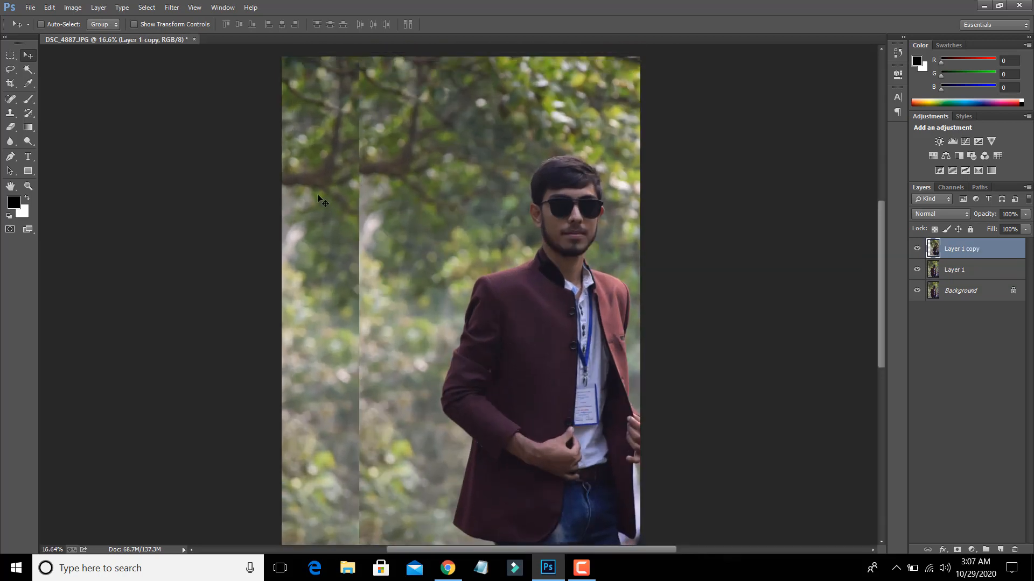
scroll(481, 206, "down", 3)
key("ctrl+z")
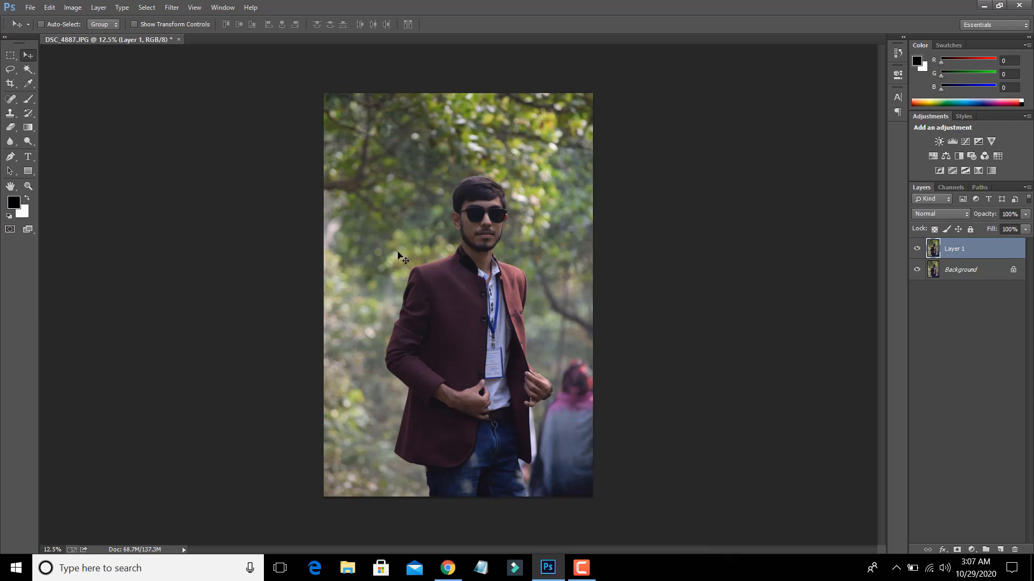
Remove the blemishes from the man's cheeks on Layer 1 with the Spot Healing Brush in Content-Aware mode
scroll(398, 253, "up", 5)
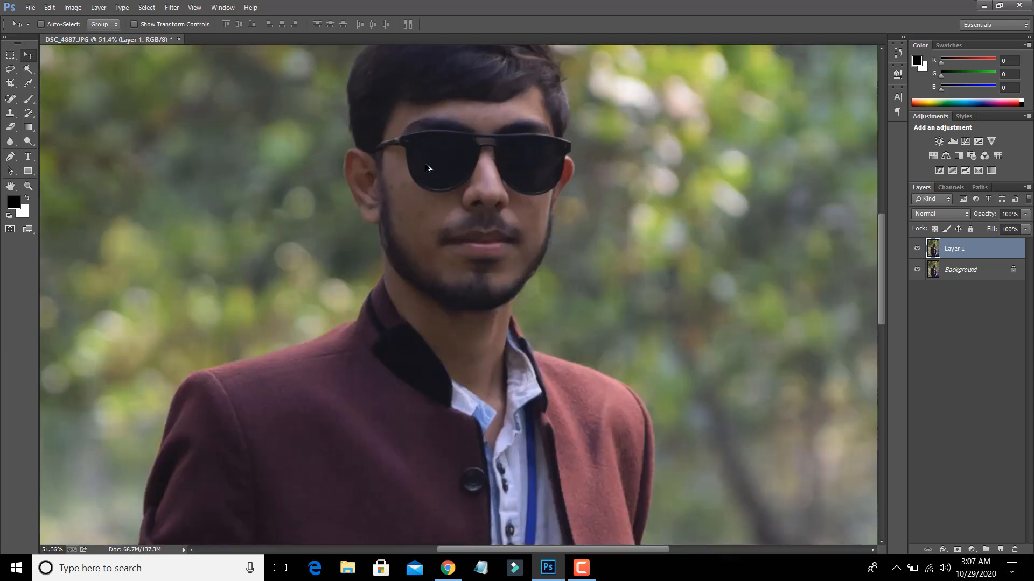
scroll(463, 243, "up", 4)
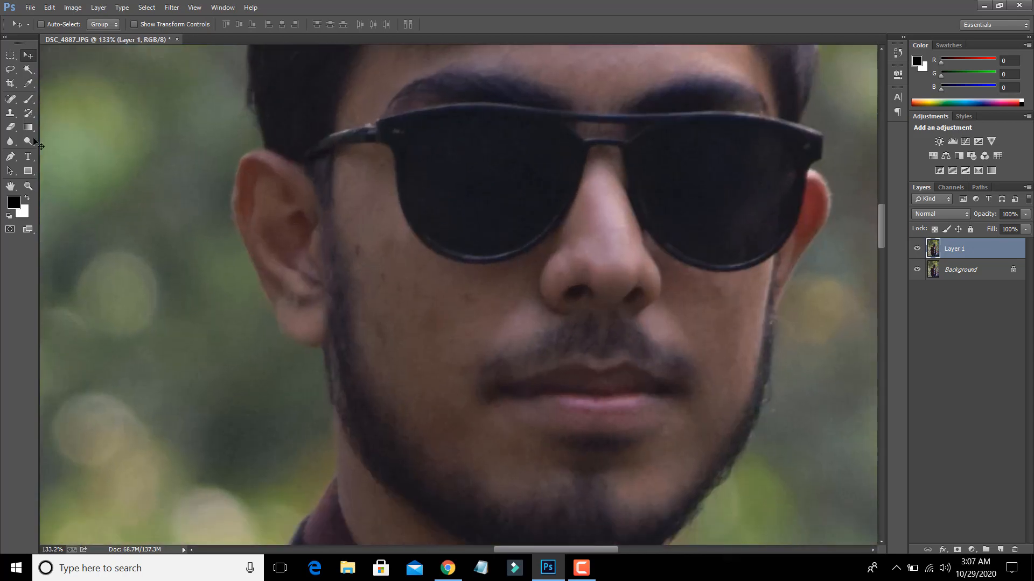
left_click(10, 100)
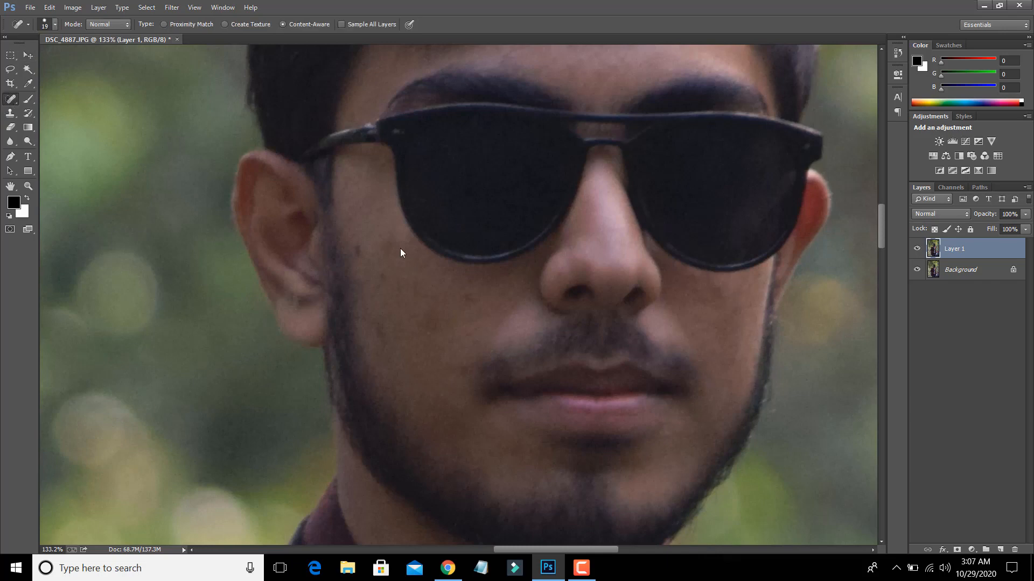
left_click(356, 246)
left_click(368, 246)
left_click(386, 287)
left_click(434, 321)
mouse_move(403, 305)
left_mouse_down()
mouse_move(476, 297)
mouse_move(379, 342)
left_mouse_up()
left_click(471, 303)
left_click_drag(727, 295, 732, 342)
scroll(442, 257, "down", 3)
scroll(440, 258, "down", 6)
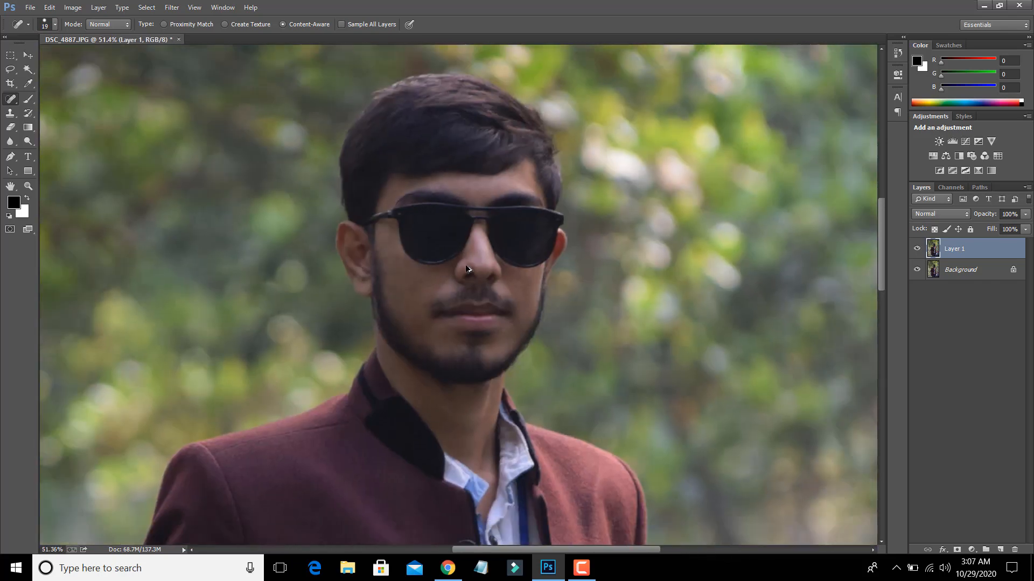
scroll(425, 264, "down", 2)
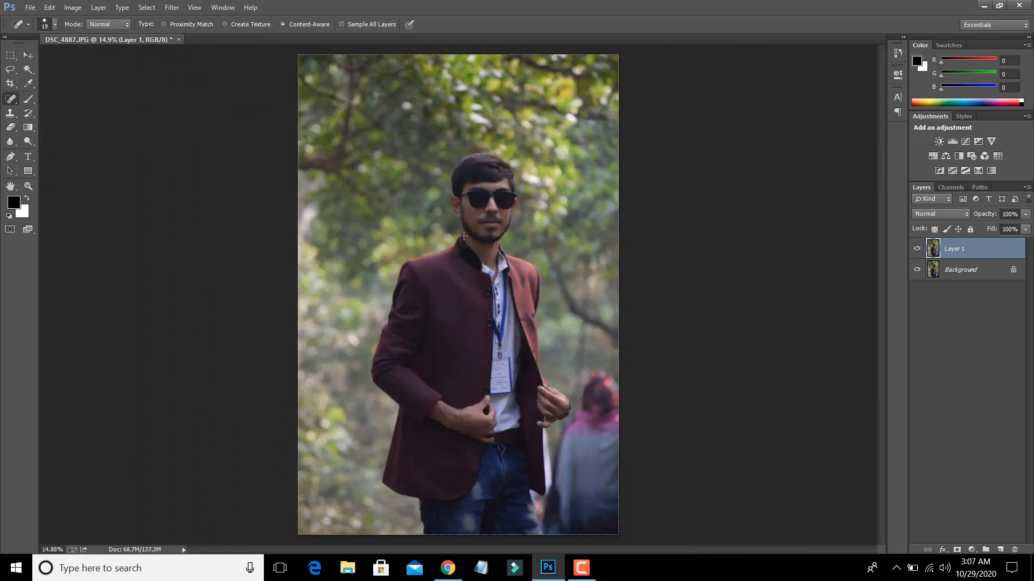
Brighten Layer 1 with an RGB Curves adjustment of input 101 to output 129, and compare the image before and after
left_click(73, 8)
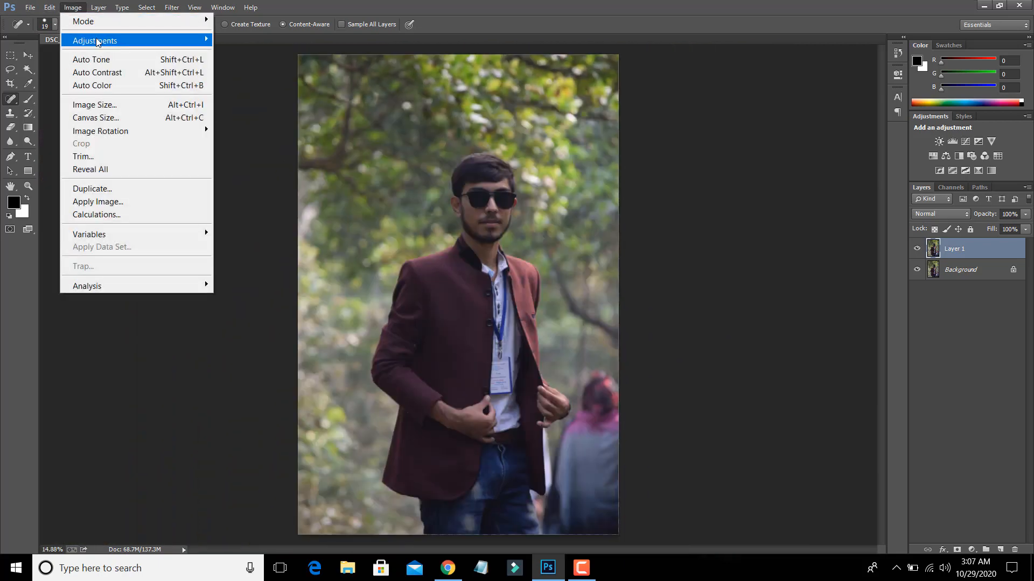
mouse_move(98, 40)
left_click(237, 66)
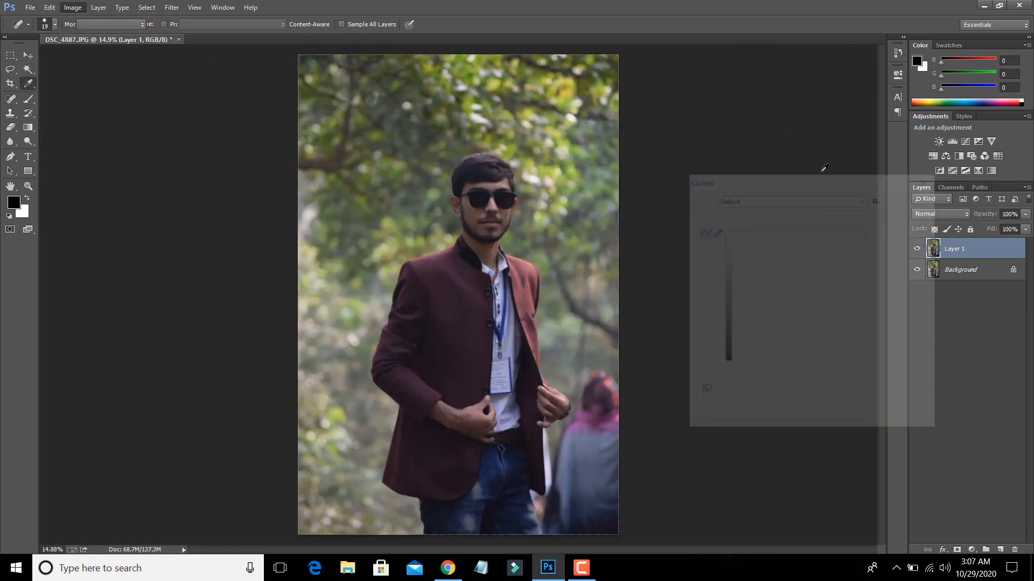
left_click_drag(800, 292, 784, 294)
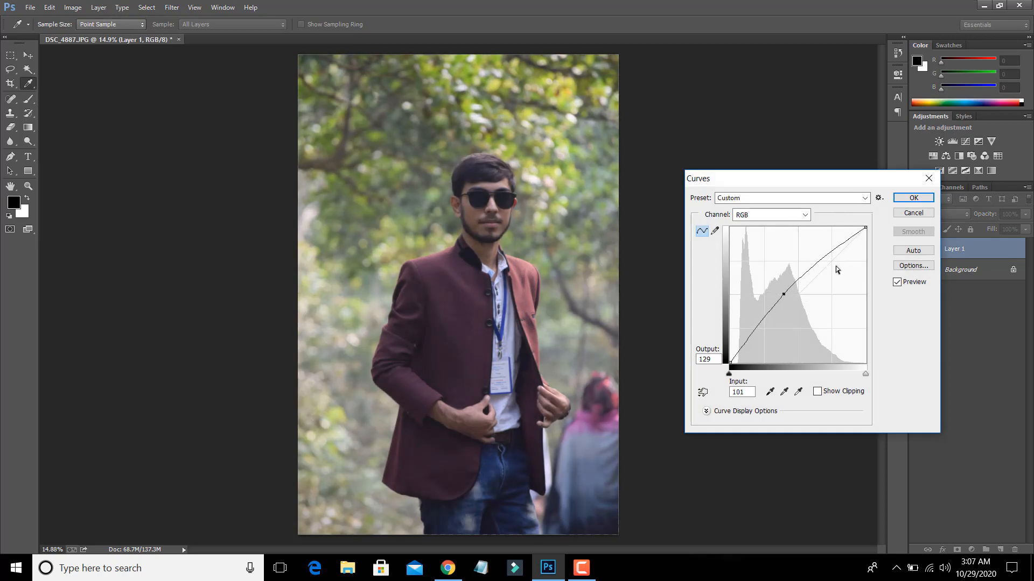
left_click(913, 198)
key("j")
key("ctrl+z")
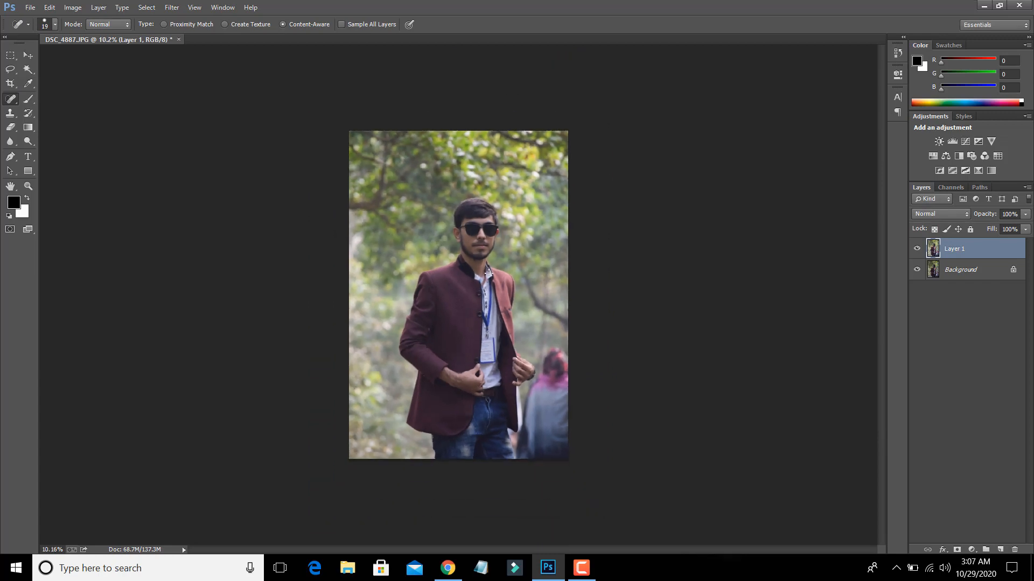
key("ctrl+z")
key("ctrl+minus")
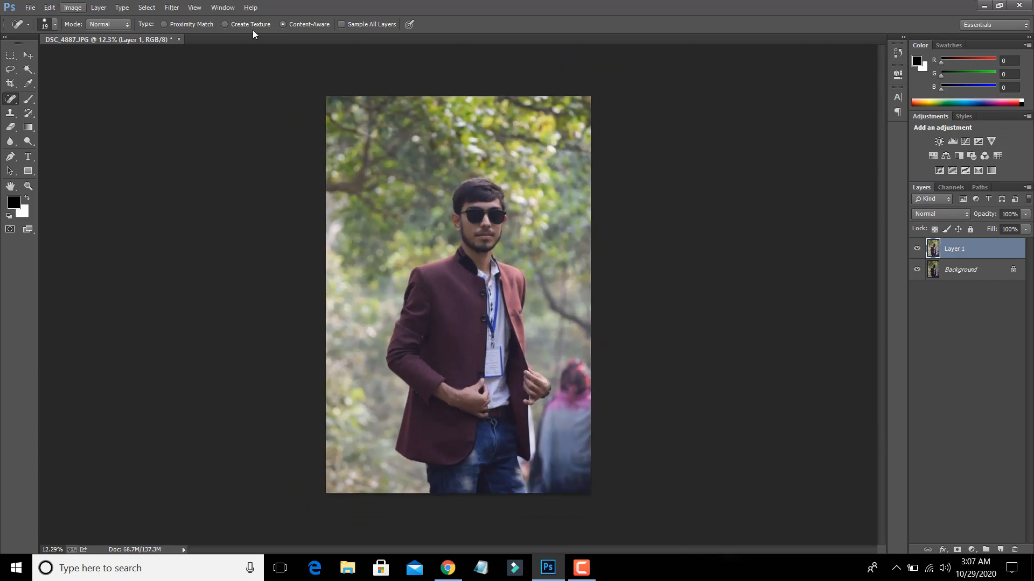
Open the Camera Raw Filter on Layer 1 and inspect the face and the whole photo in the preview
left_click(172, 8)
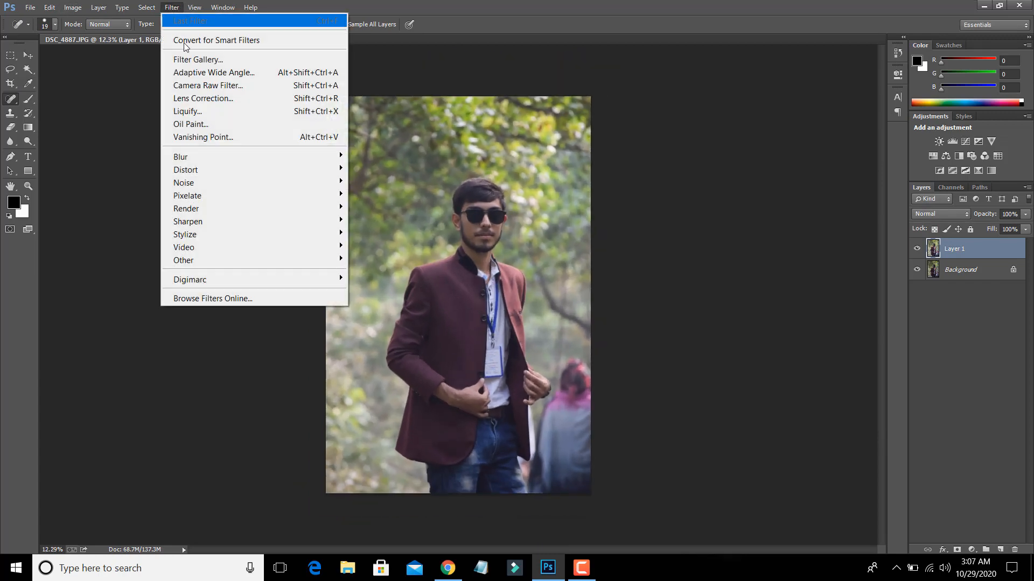
left_click(214, 86)
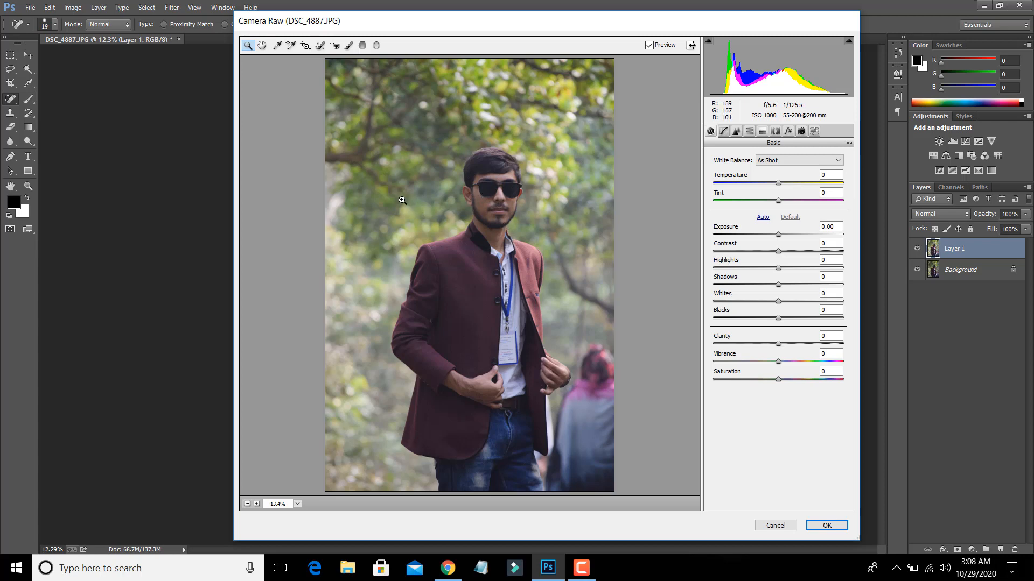
left_click_drag(422, 143, 557, 279)
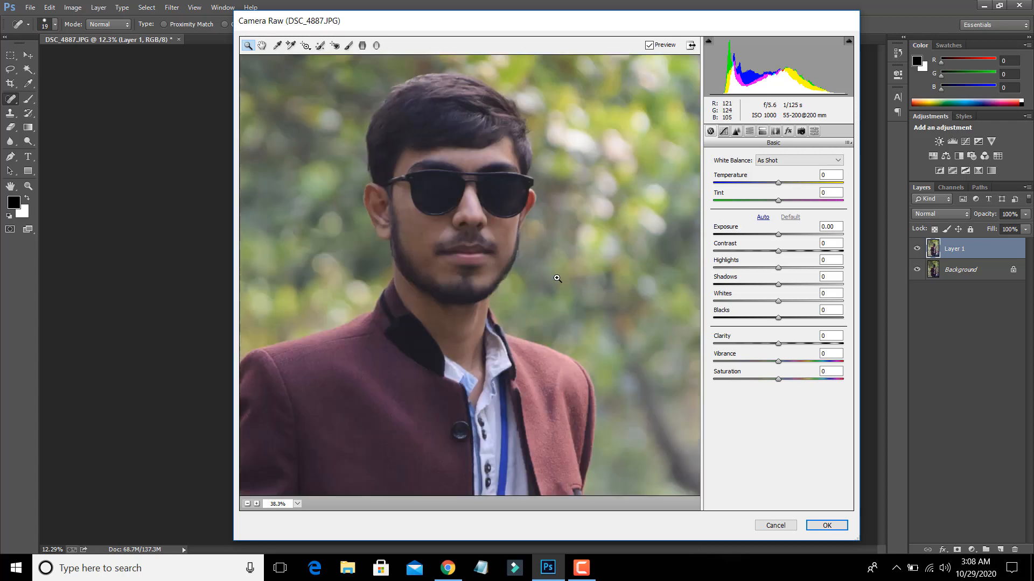
left_click(248, 504)
left_click(297, 504)
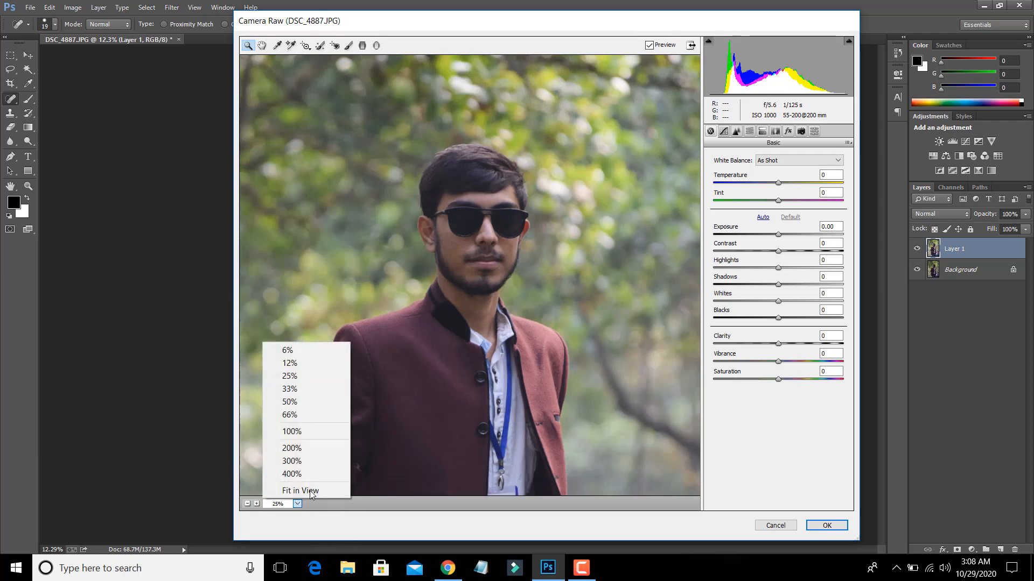
left_click(309, 490)
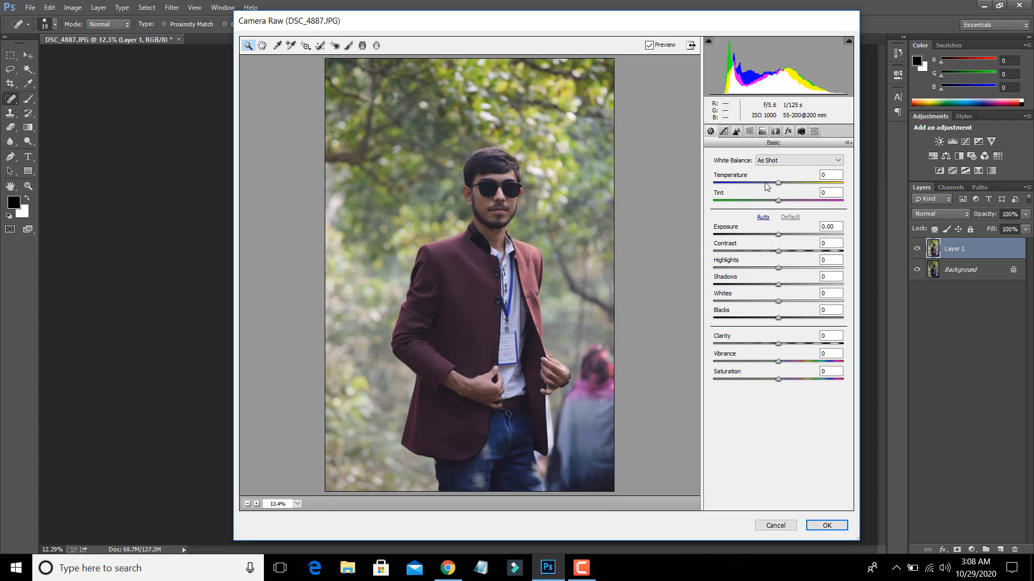
Set Temperature to -3, Tint to +13, Exposure to +0.40, Contrast to -1, Highlights to +4 and Shadows to -57
left_click_drag(779, 182, 786, 210)
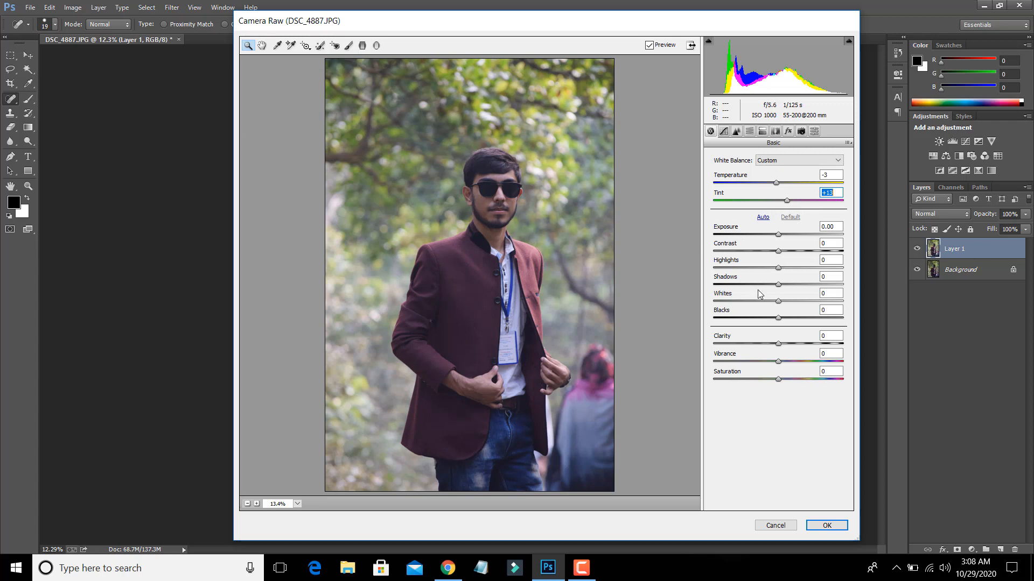
left_click_drag(778, 234, 780, 285)
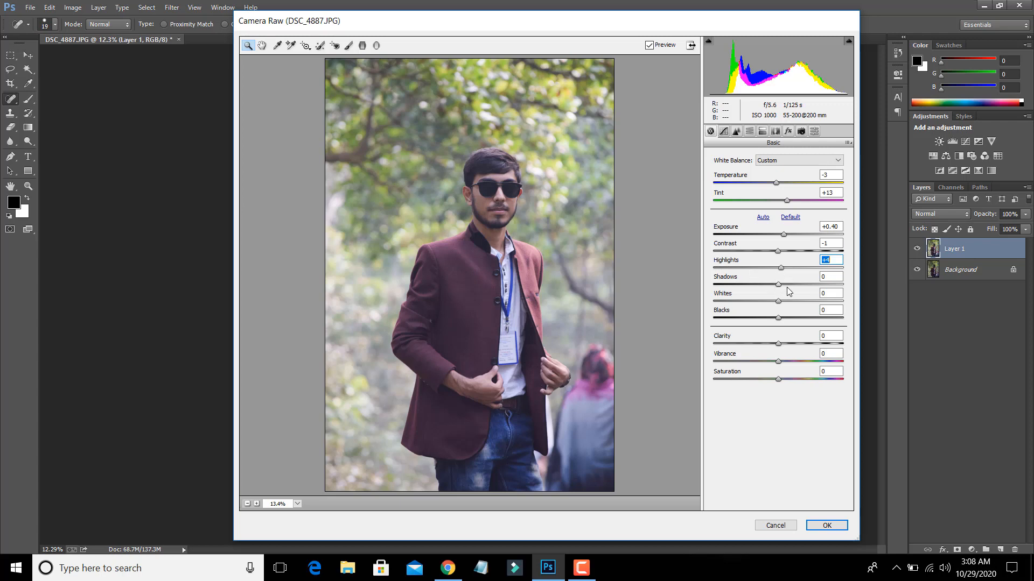
left_click_drag(780, 288, 742, 290)
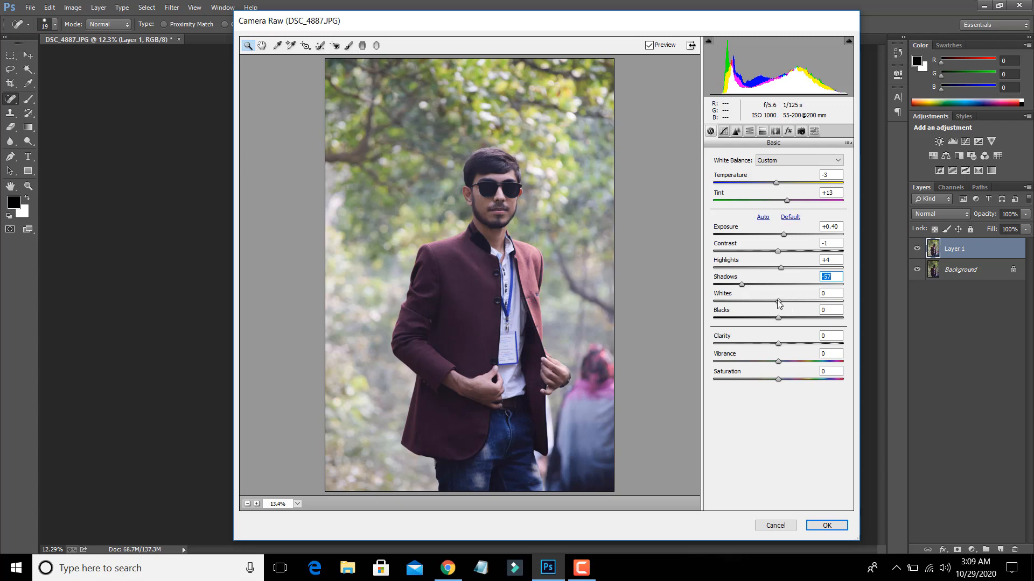
Set Blacks to -28 and Clarity to +22 in the basic adjustments, keeping Whites at 0
mouse_move(779, 301)
left_mouse_down()
mouse_move(799, 305)
mouse_move(780, 308)
left_mouse_up()
left_click_drag(779, 318, 800, 358)
left_click_drag(750, 359, 795, 360)
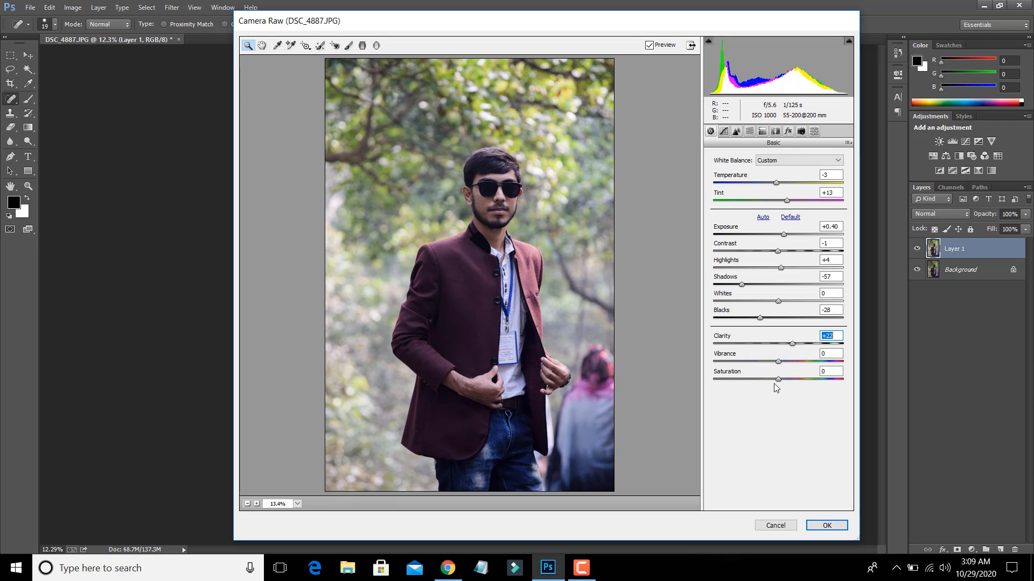
Set Saturation to +22, and set the parametric tone curve to Highlights +19 and Lights -6
left_click_drag(777, 379, 793, 380)
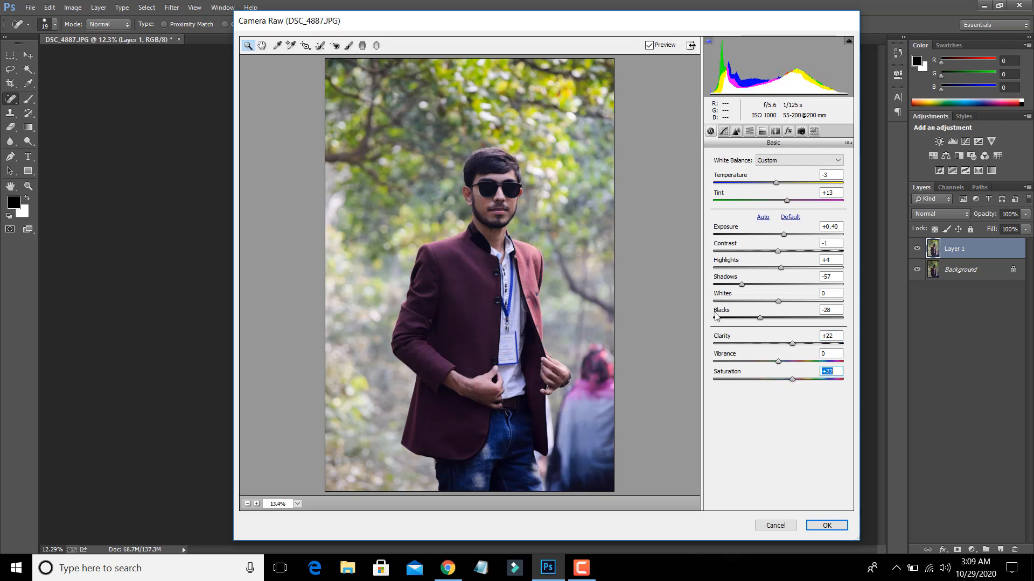
left_click(724, 133)
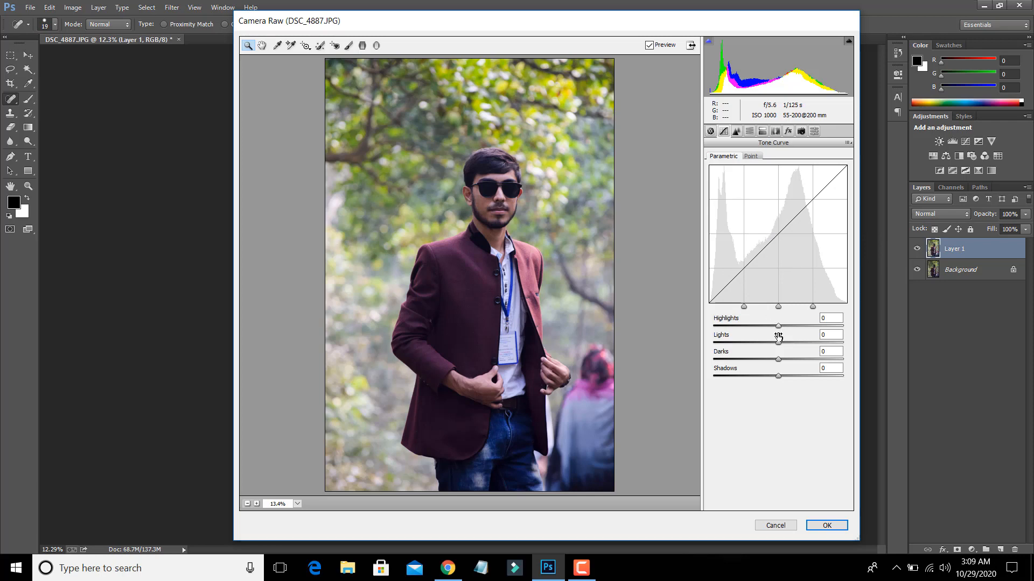
mouse_move(779, 326)
left_mouse_down()
mouse_move(764, 328)
mouse_move(791, 329)
mouse_move(775, 345)
left_mouse_up()
left_click(711, 132)
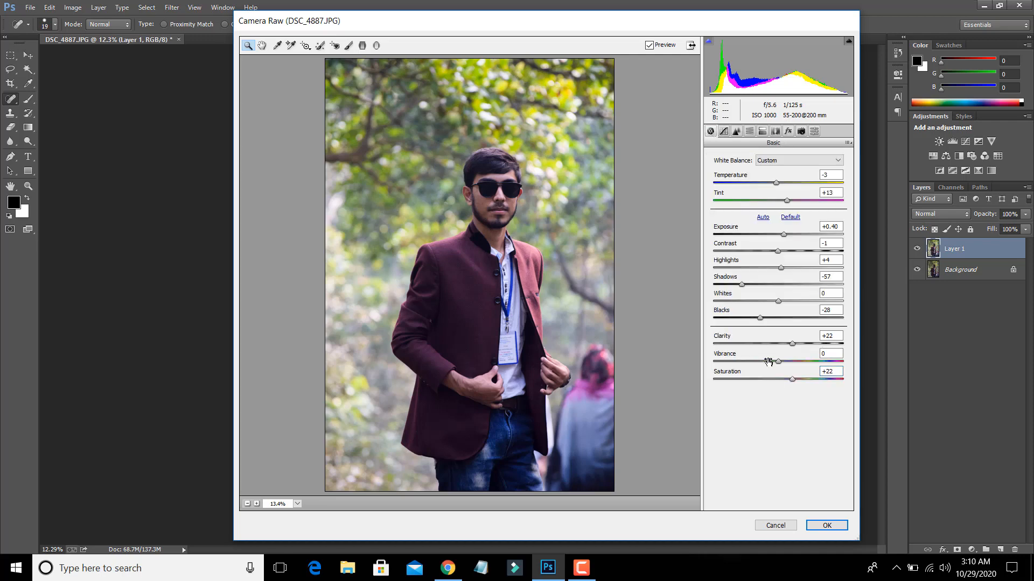
left_click(723, 132)
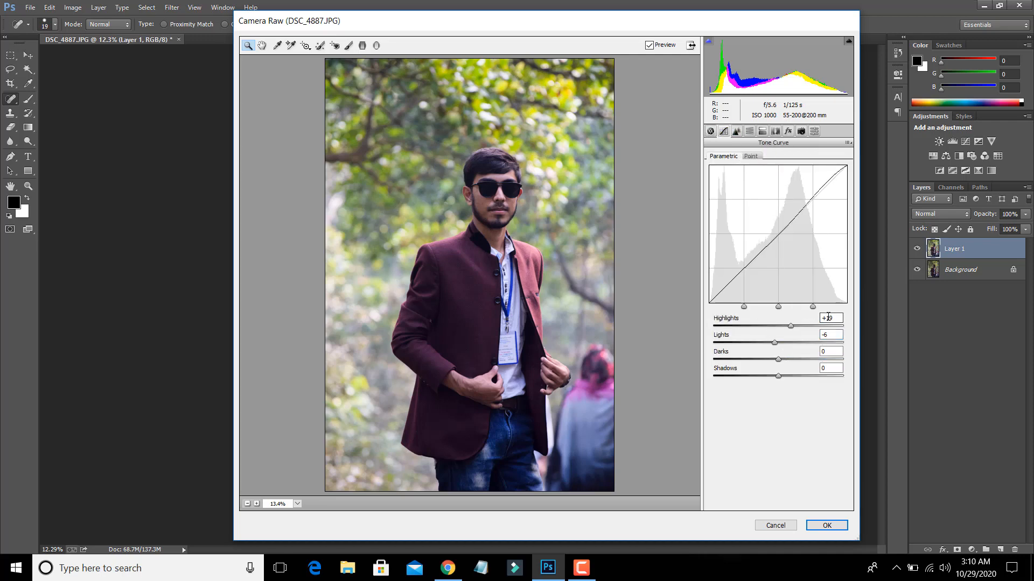
left_click(750, 156)
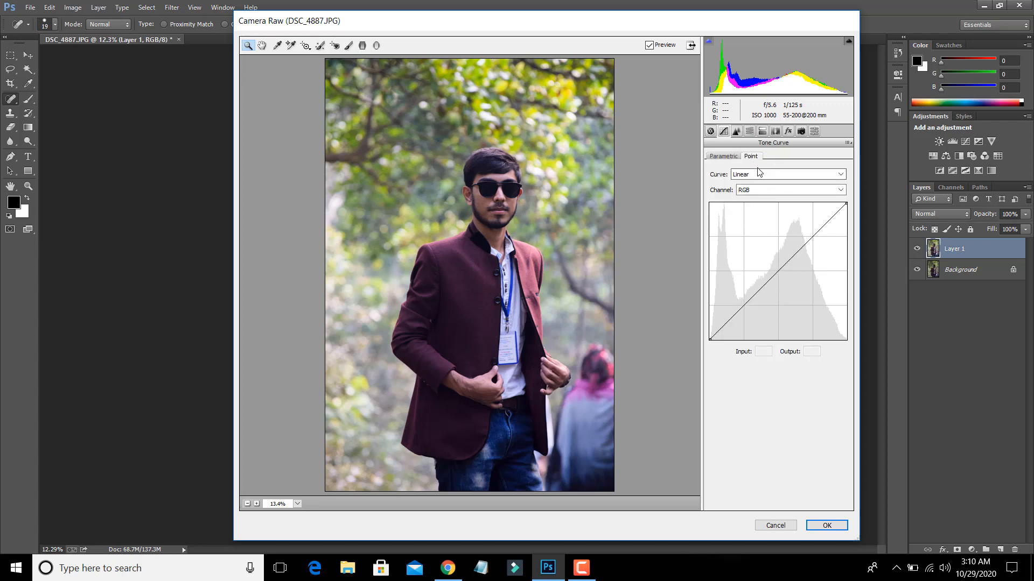
left_click(725, 156)
Set the sharpening Amount to 43 and the Luminance noise reduction to 9, checking the face and the whole photo
left_click(736, 131)
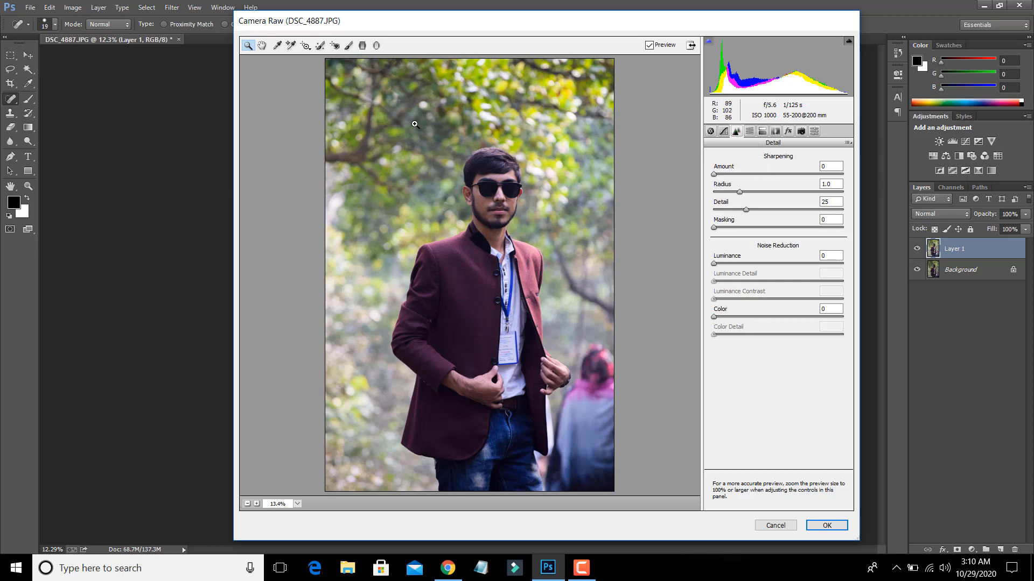
left_click_drag(413, 122, 587, 336)
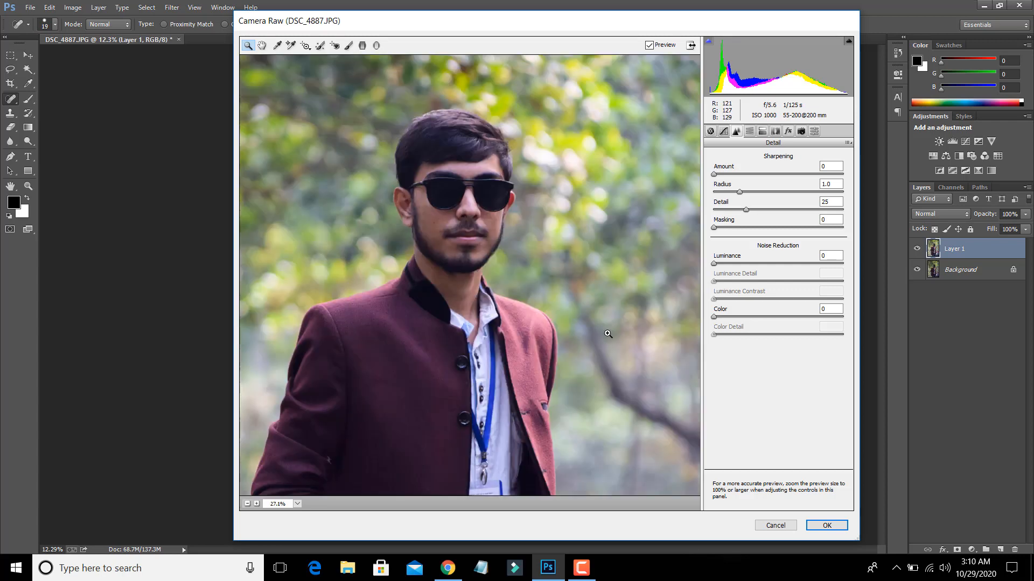
left_click_drag(715, 175, 757, 194)
left_click_drag(322, 96, 597, 341)
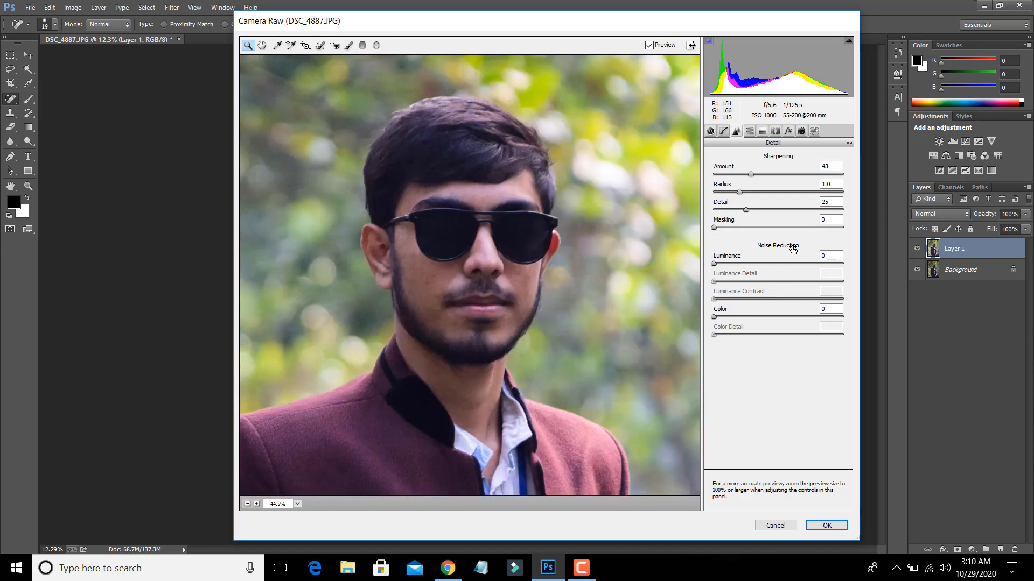
left_click_drag(714, 263, 729, 282)
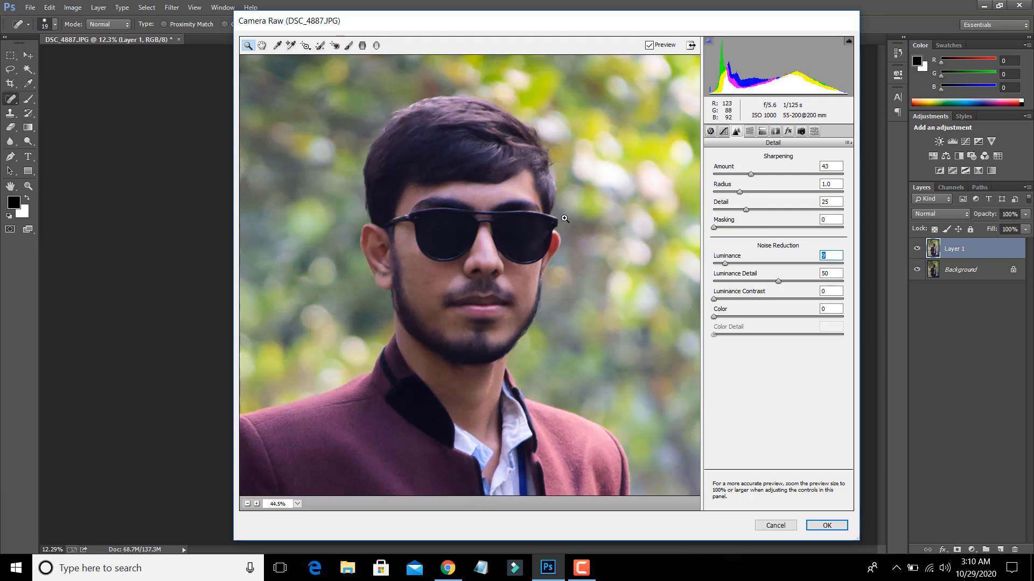
scroll(398, 225, "down", 3)
scroll(398, 224, "down", 1)
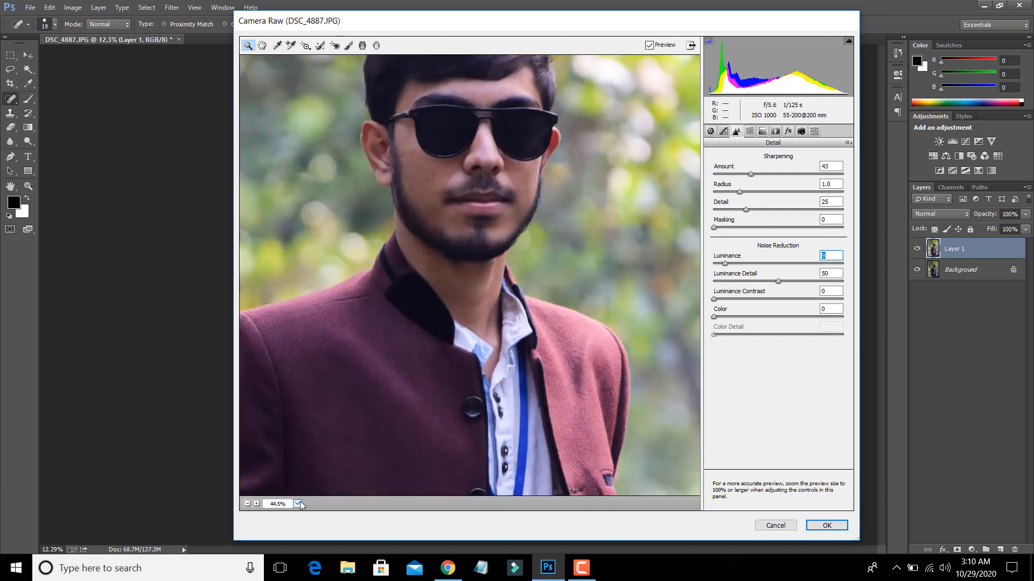
left_click(297, 504)
left_click(315, 491)
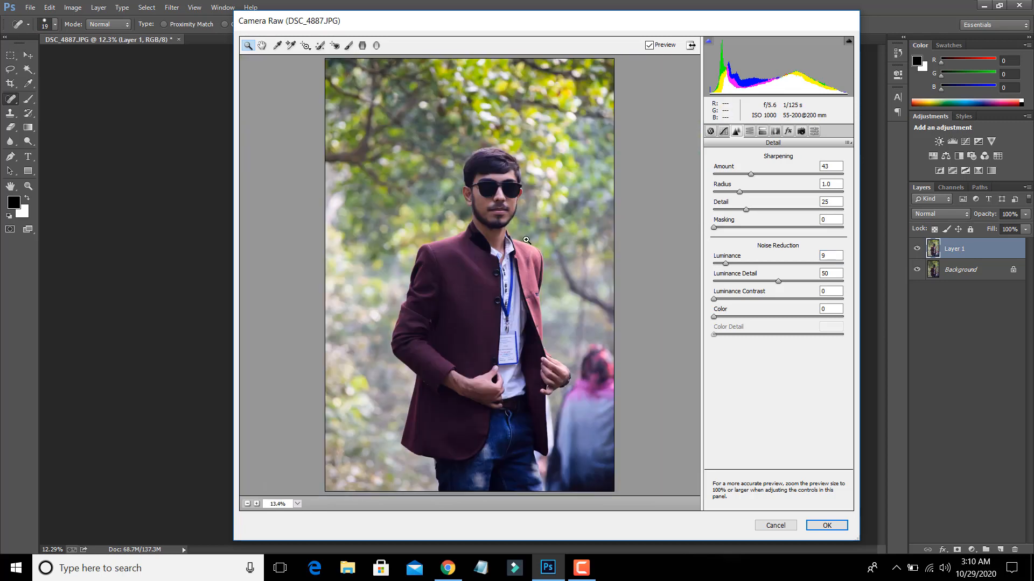
Set the HSL hue values to Reds +22, Yellows -26, Blues +19 and Magentas +35
left_click(750, 133)
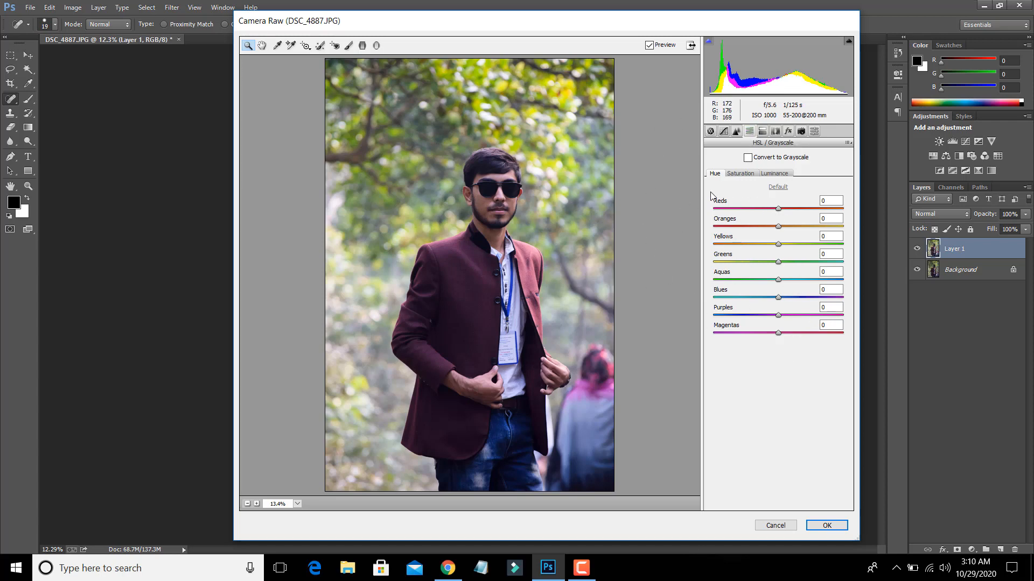
left_click(728, 174)
left_click(771, 174)
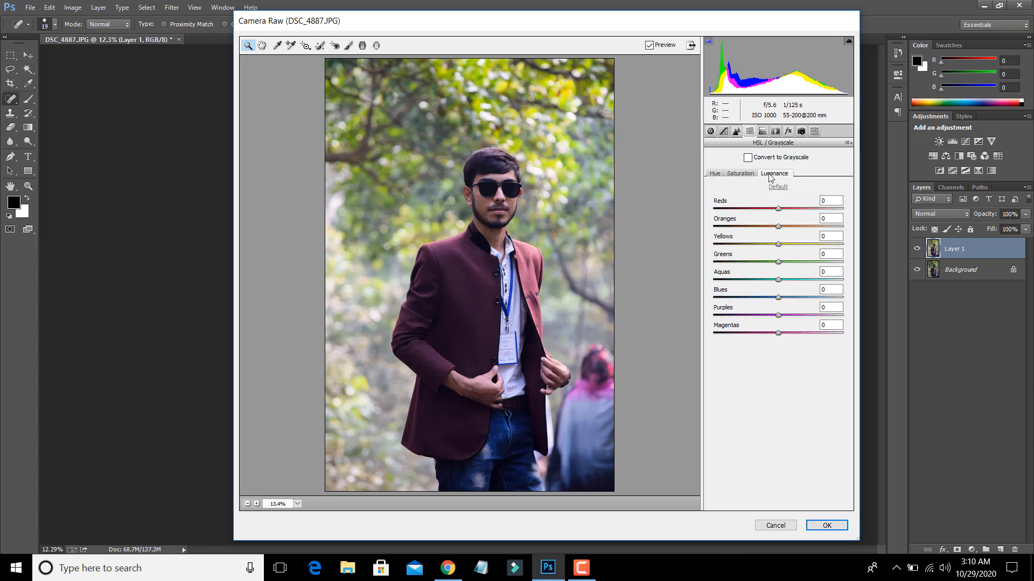
left_click(718, 175)
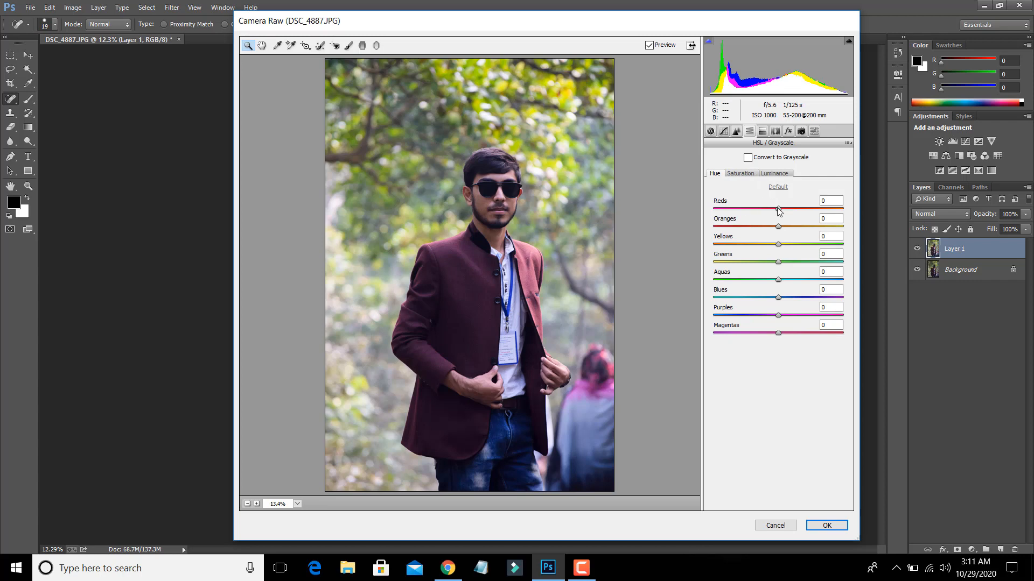
left_click_drag(792, 210, 764, 253)
left_click_drag(777, 333, 801, 334)
left_click_drag(778, 297, 791, 301)
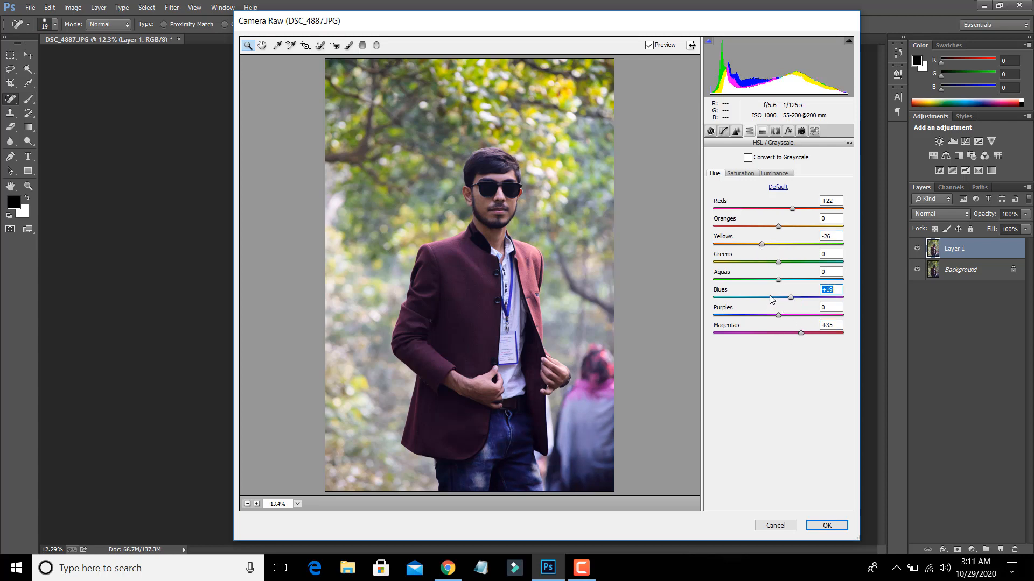
Try a Reds hue of -62 and set the Reds luminance to +16
left_click(740, 175)
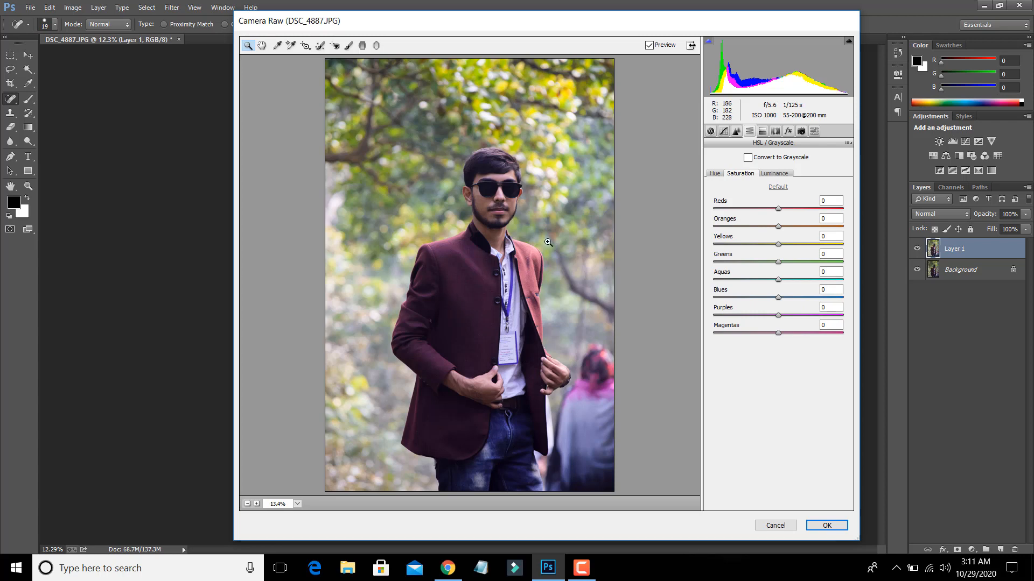
left_click_drag(781, 209, 739, 209)
left_click(716, 175)
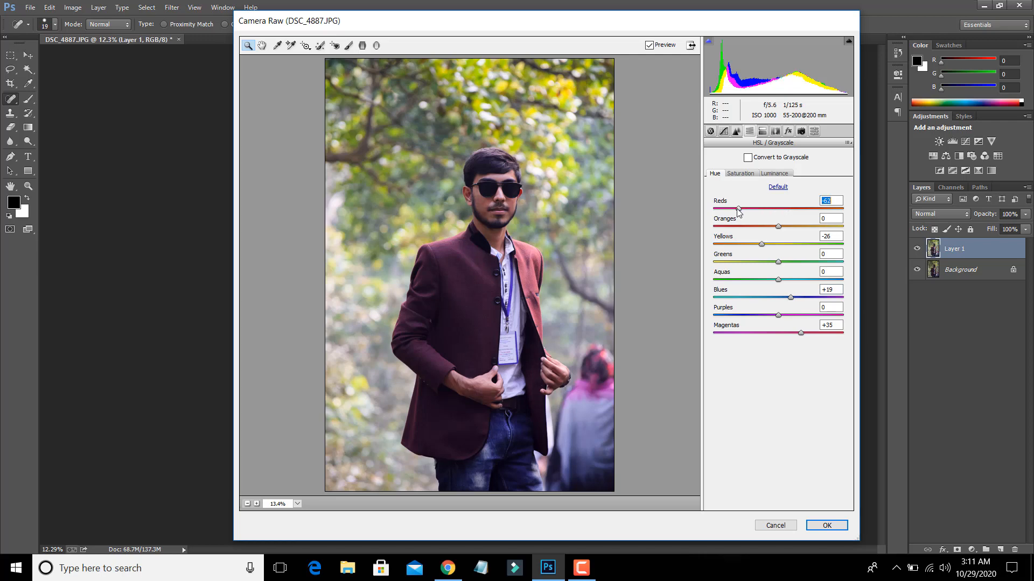
left_click(741, 173)
left_click(774, 173)
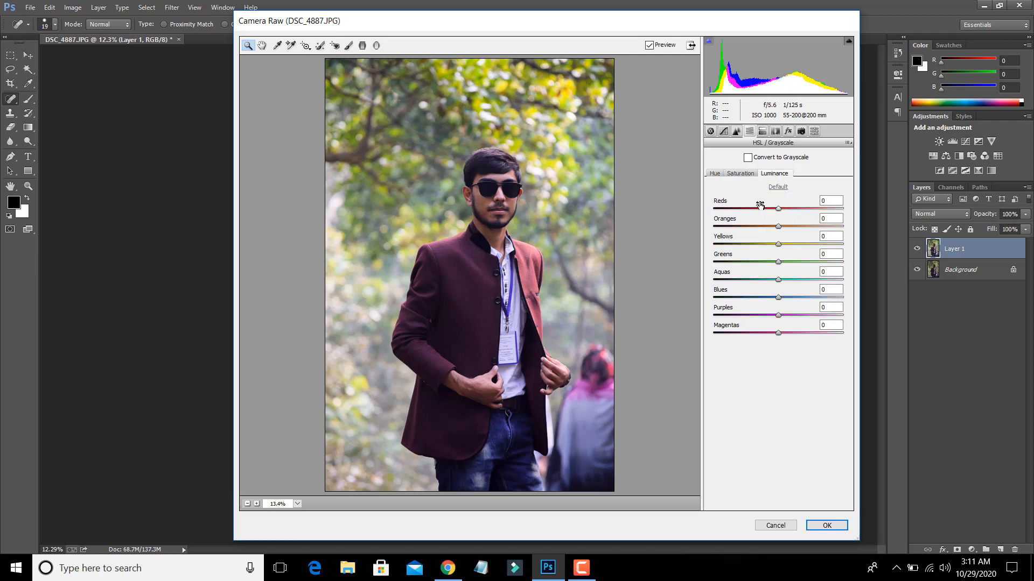
mouse_move(784, 211)
left_mouse_down()
mouse_move(813, 213)
mouse_move(789, 216)
mouse_move(808, 216)
mouse_move(790, 215)
mouse_move(807, 229)
mouse_move(777, 230)
left_mouse_up()
Set the HSL saturation to Reds +51, Oranges +8, Greens +97, Aquas +33, Blues -42 and Magentas +42
left_click(741, 173)
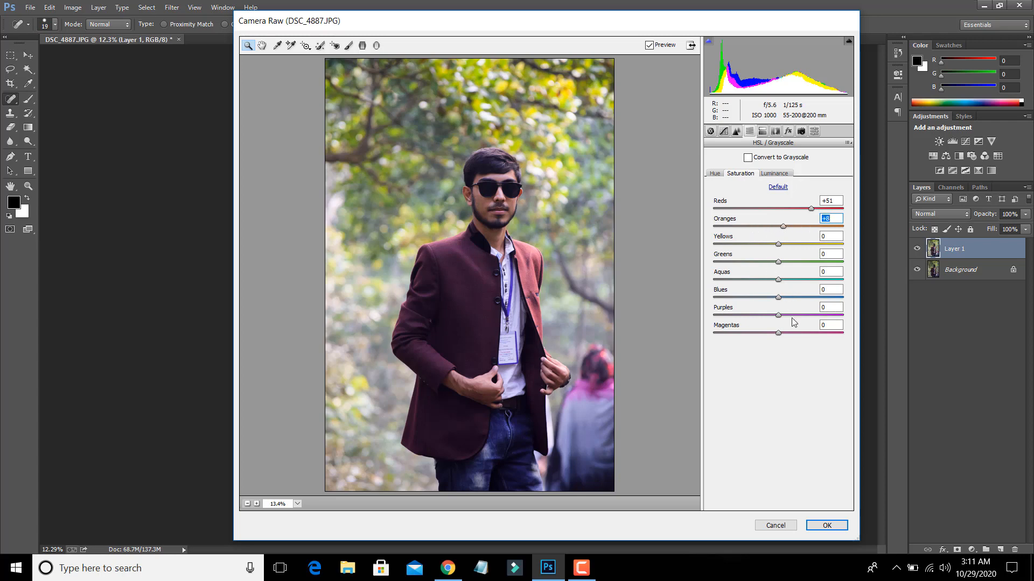
left_click_drag(782, 334, 804, 336)
left_click_drag(778, 297, 841, 279)
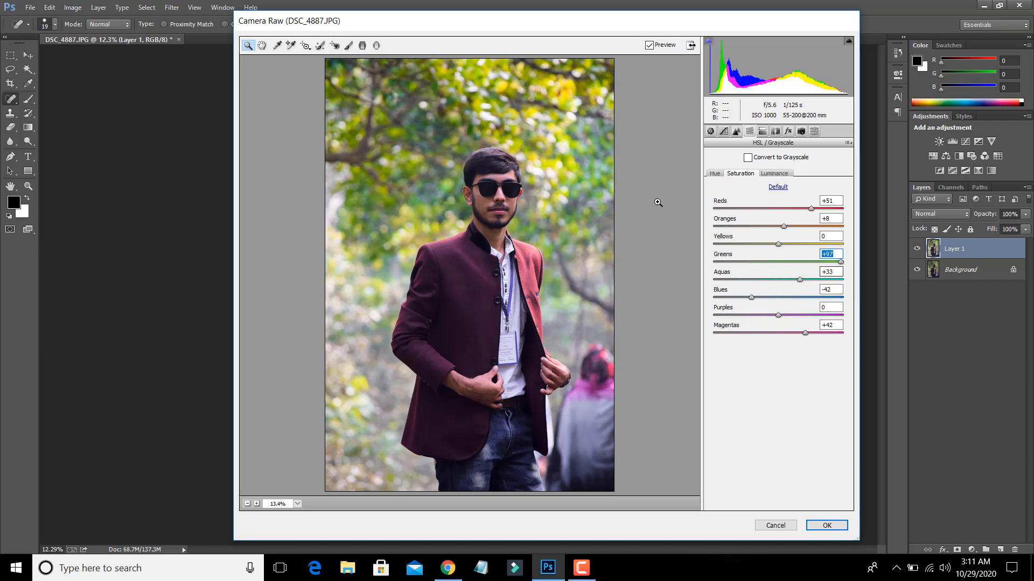
Set the HSL luminance to Oranges +62, Yellows +13 and Magentas -28, checking the skin tone on the face
left_click(775, 174)
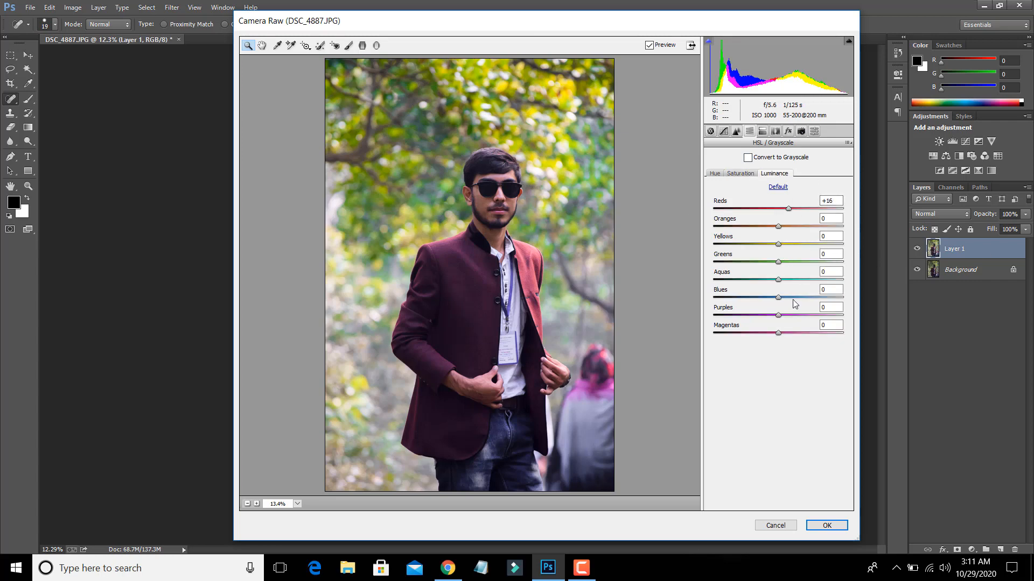
mouse_move(760, 338)
left_mouse_down()
mouse_move(815, 340)
mouse_move(760, 342)
left_mouse_up()
left_click_drag(778, 226, 811, 227)
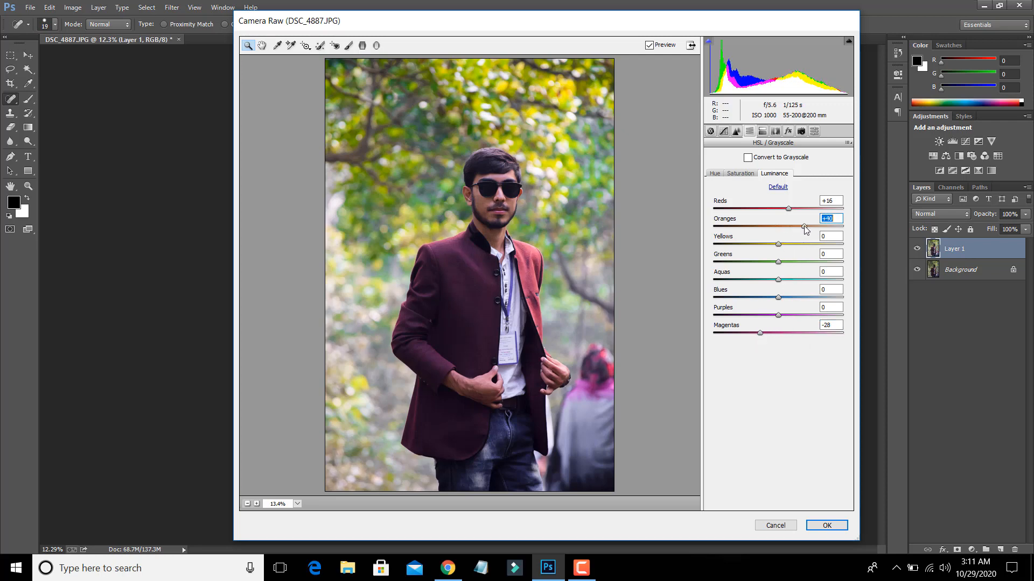
left_click_drag(403, 117, 660, 323)
left_click_drag(382, 133, 587, 381)
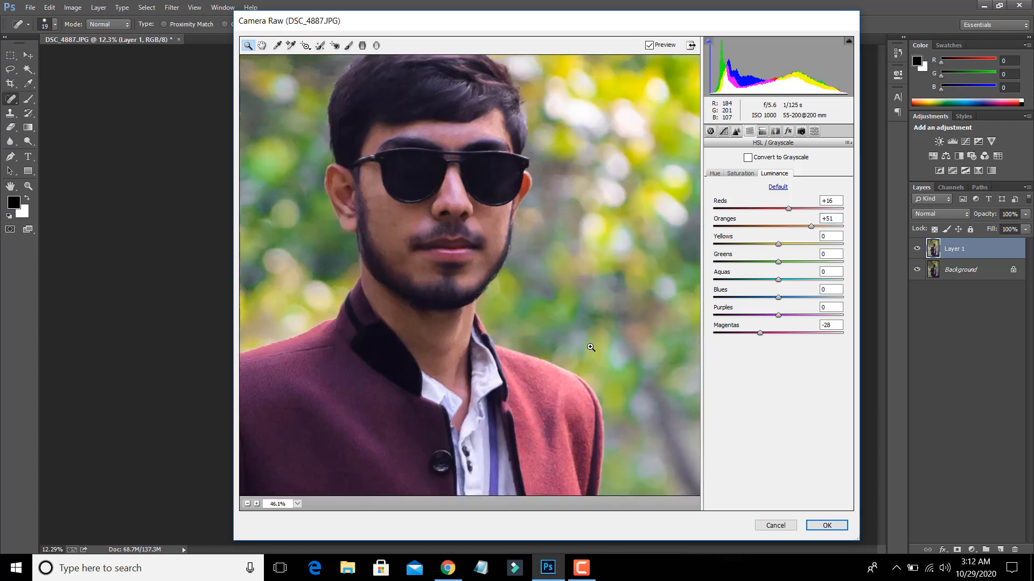
left_click_drag(781, 245, 790, 245)
left_click(816, 226)
Refine the skin tone by setting the Reds hue to +33 and raising the Oranges luminance further
left_click(740, 173)
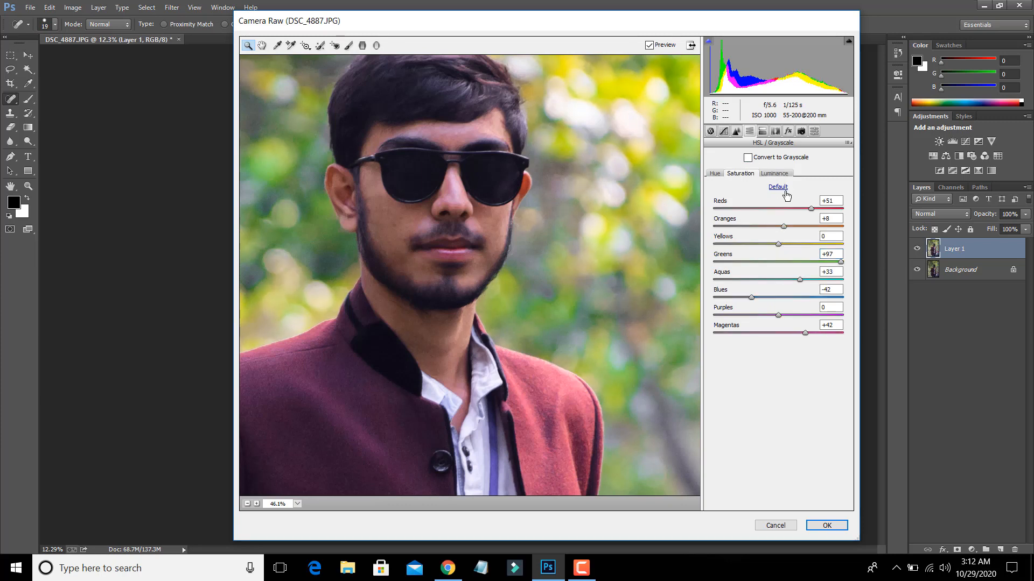
left_click(810, 227)
mouse_move(810, 226)
left_mouse_down()
mouse_move(759, 229)
mouse_move(810, 226)
mouse_move(801, 227)
left_mouse_up()
left_click(715, 173)
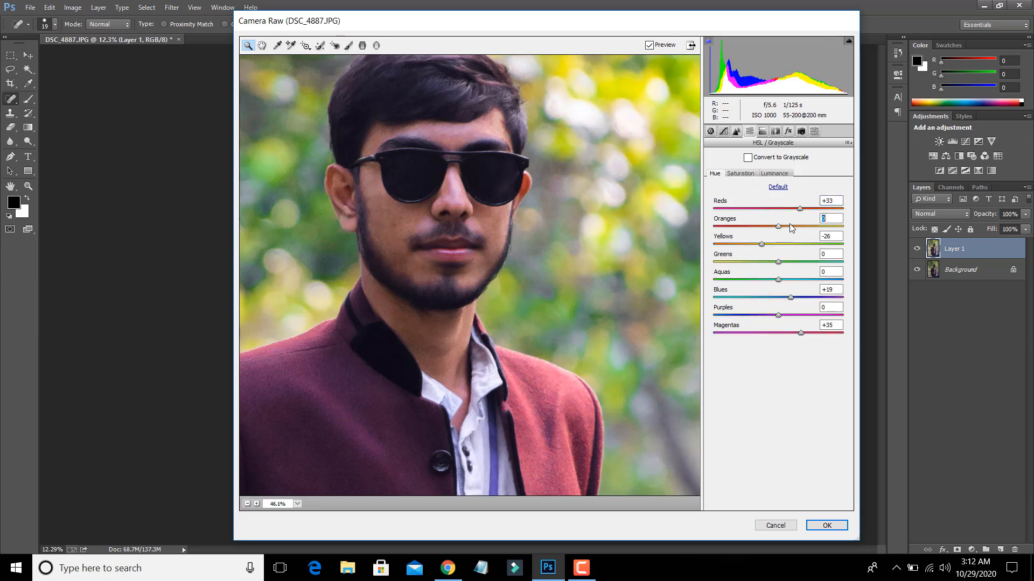
left_click(801, 227)
left_click(775, 173)
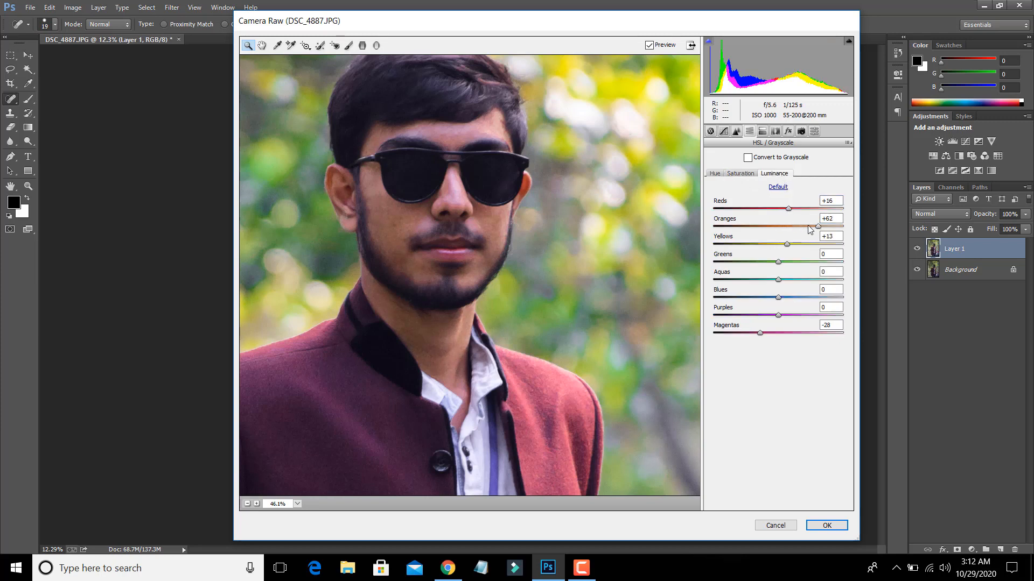
left_click_drag(811, 227, 845, 232)
Darken the photo's edges with a Highlight Priority post-crop vignette, Amount -32, judging it on the whole image
left_click(775, 132)
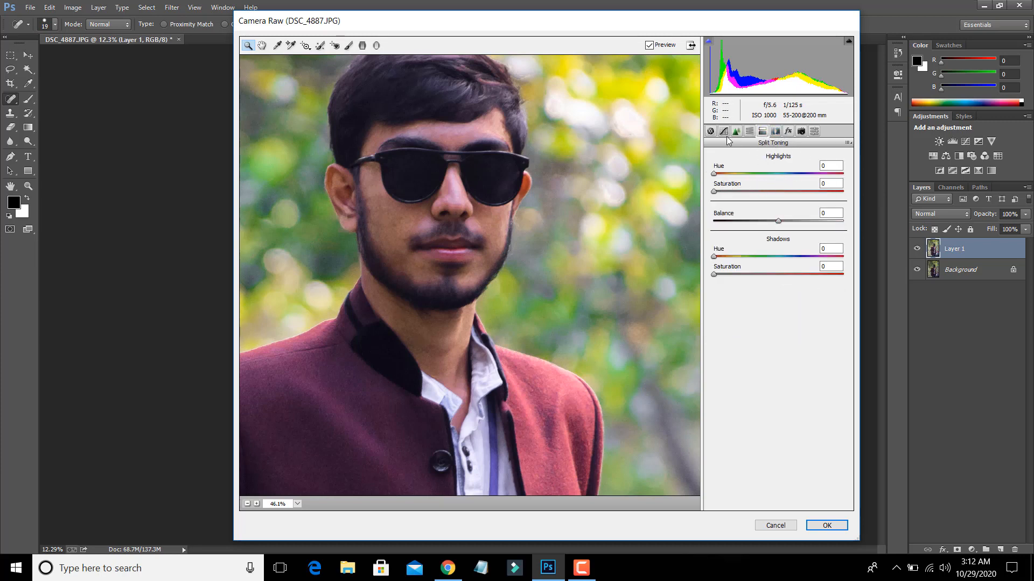
left_click(774, 132)
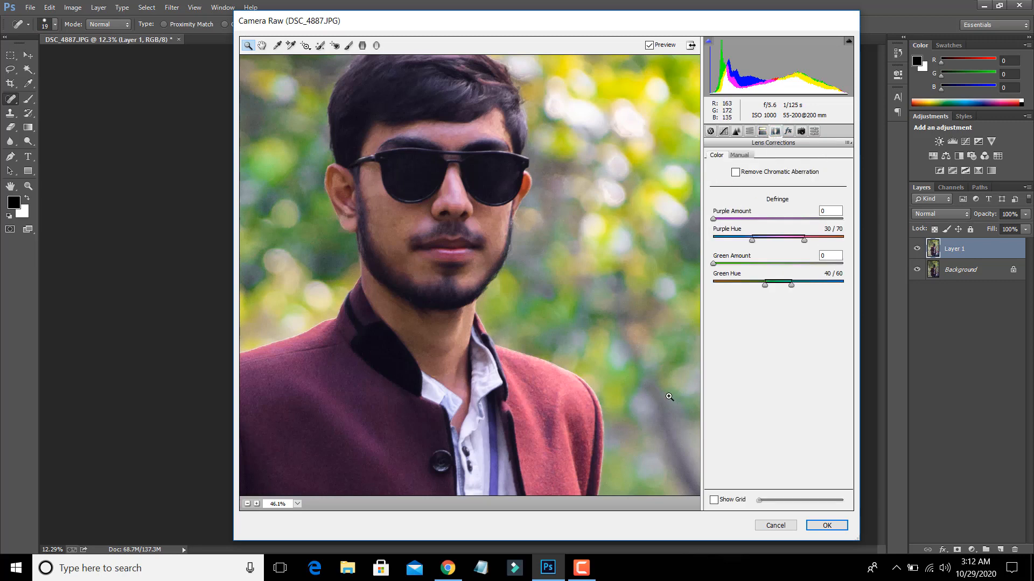
left_click(789, 132)
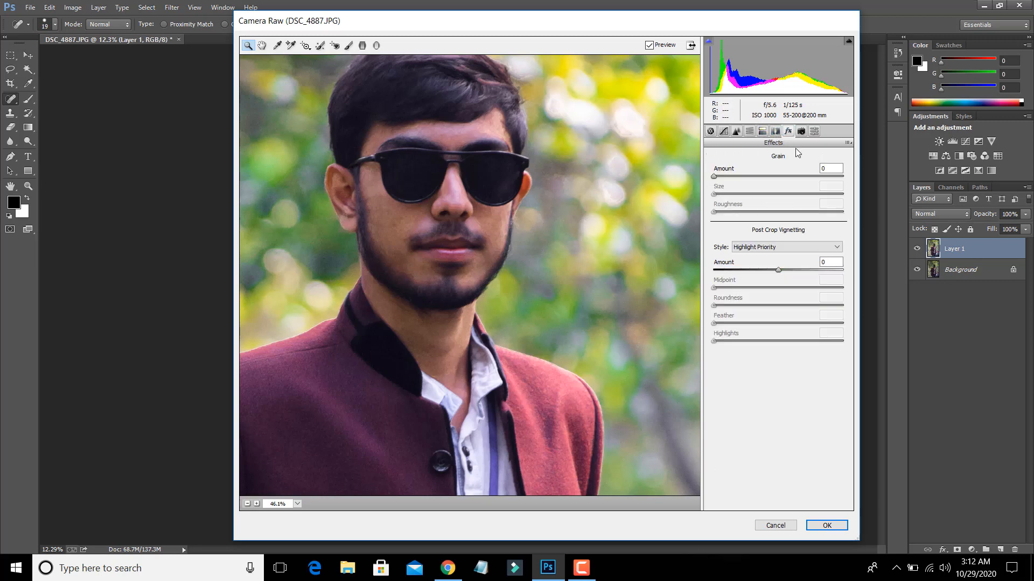
left_click(300, 505)
left_click(298, 489)
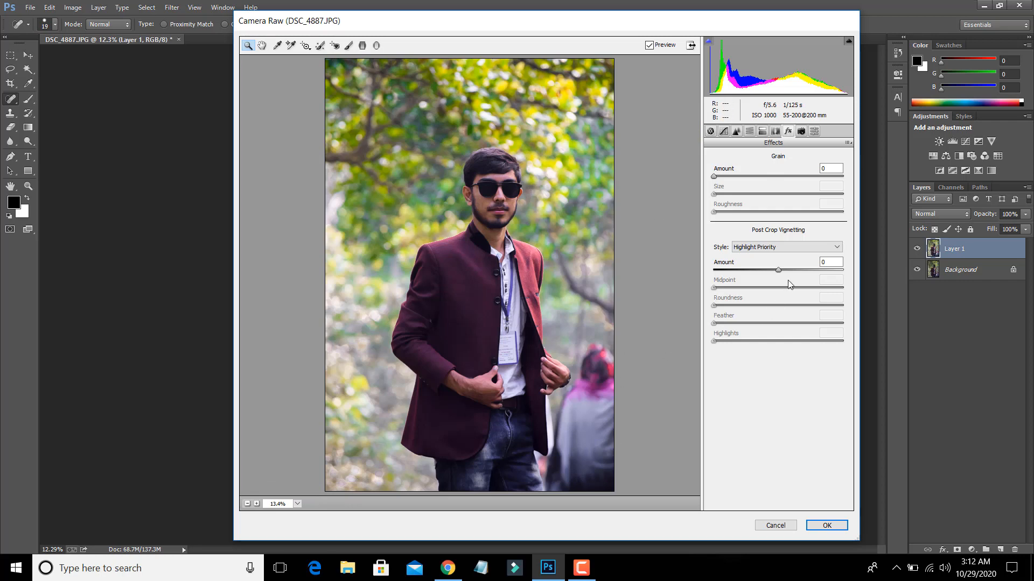
left_click_drag(777, 269, 753, 284)
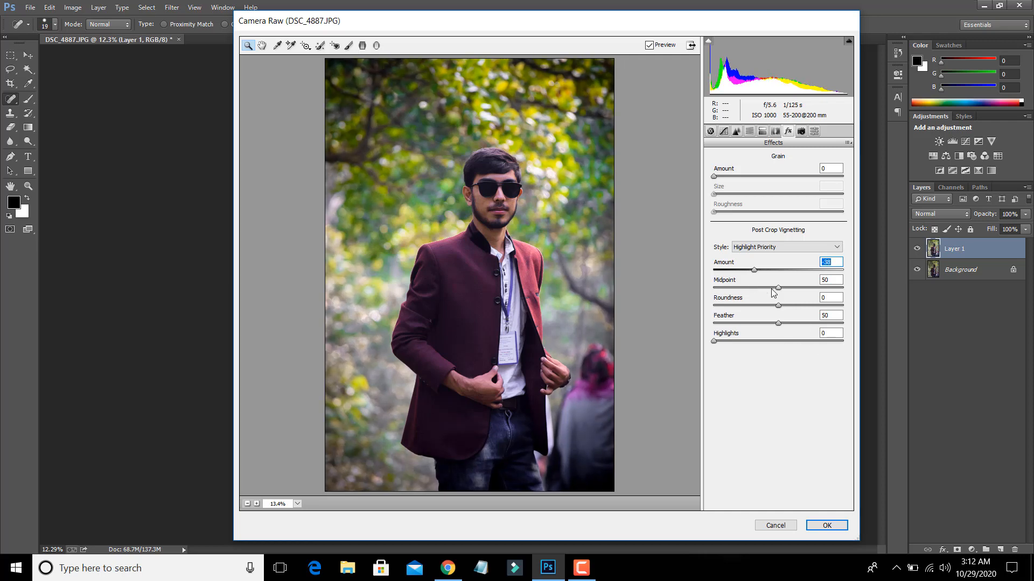
mouse_move(777, 288)
left_mouse_down()
mouse_move(791, 295)
mouse_move(764, 298)
mouse_move(796, 298)
mouse_move(779, 306)
mouse_move(760, 280)
left_mouse_up()
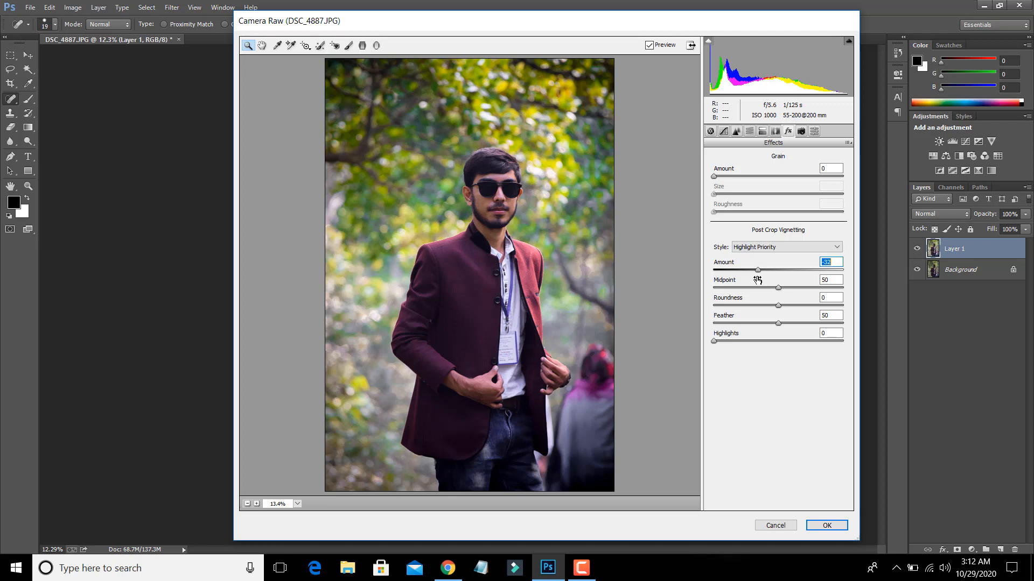
Adjust the Shadows Tint and slightly raise the Blue Primary Saturation in Camera Calibration, then review the basic adjustments
left_click(801, 132)
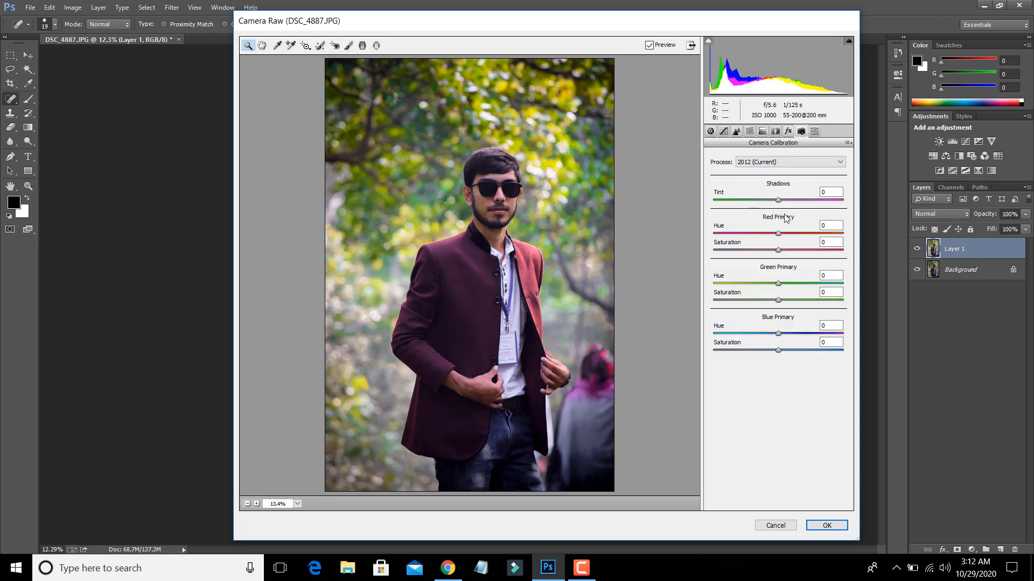
mouse_move(781, 203)
left_mouse_down()
mouse_move(753, 211)
mouse_move(802, 204)
mouse_move(773, 210)
left_mouse_up()
left_click_drag(779, 348, 785, 348)
left_click(814, 132)
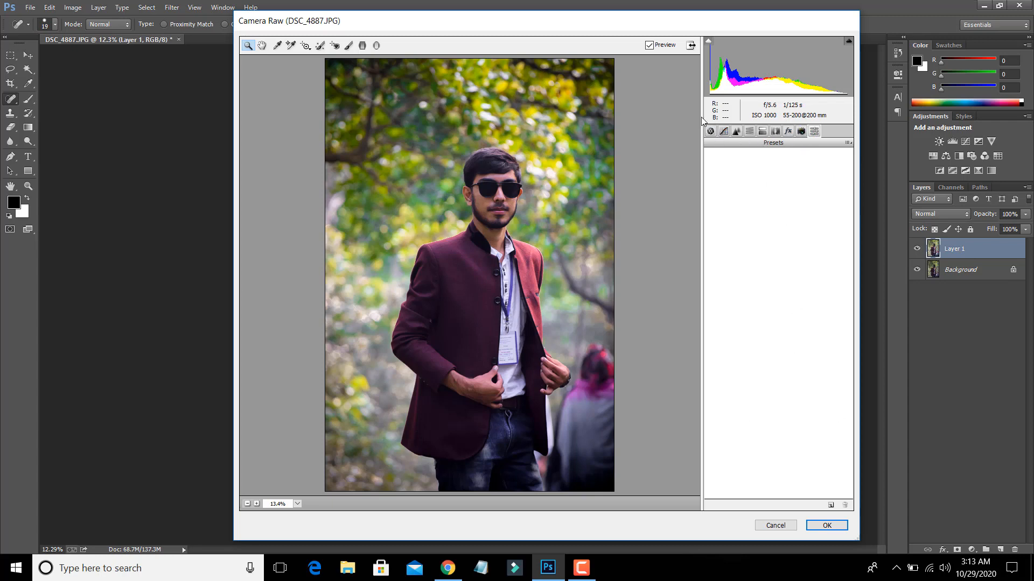
left_click(711, 132)
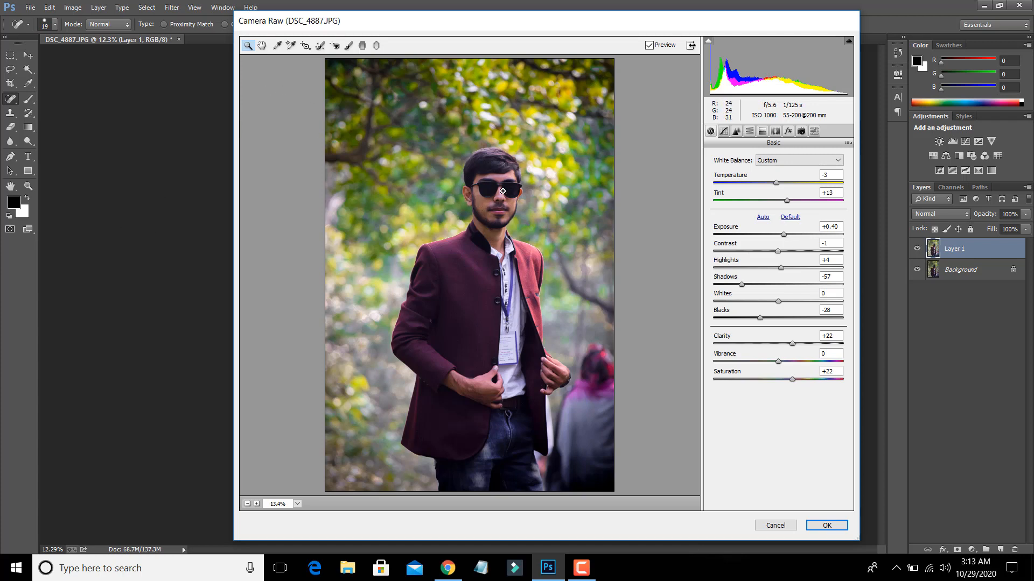
Paint over the face with the Adjustment Brush at size 30 and feather 100, and set its Exposure to +2.95
left_click(475, 194)
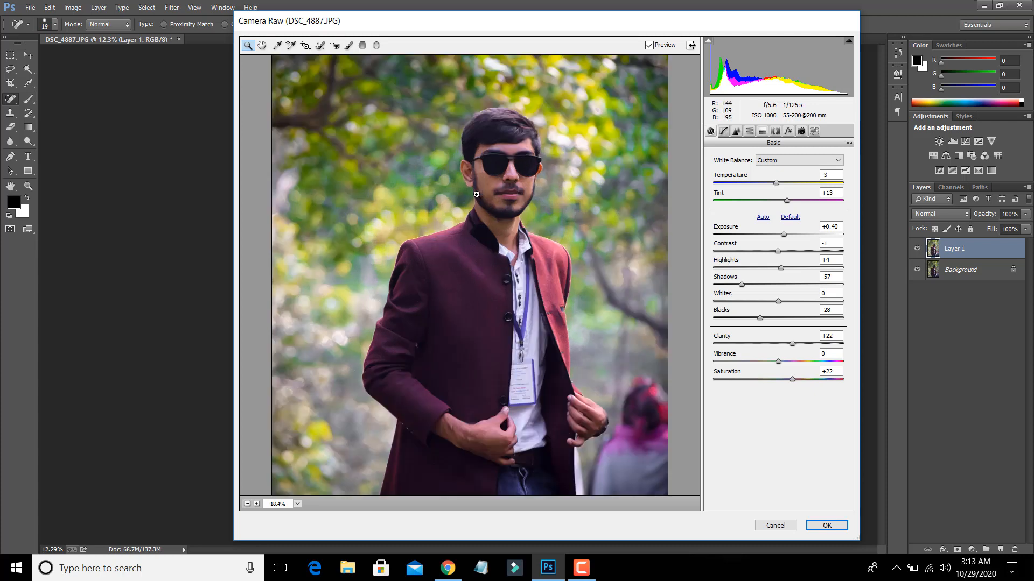
left_click_drag(391, 119, 632, 374)
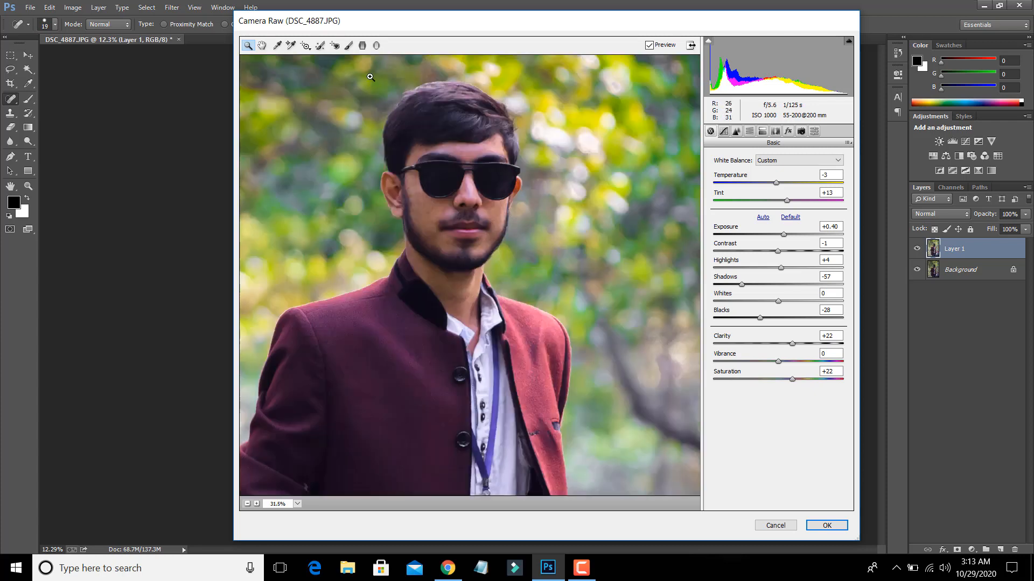
left_click(335, 46)
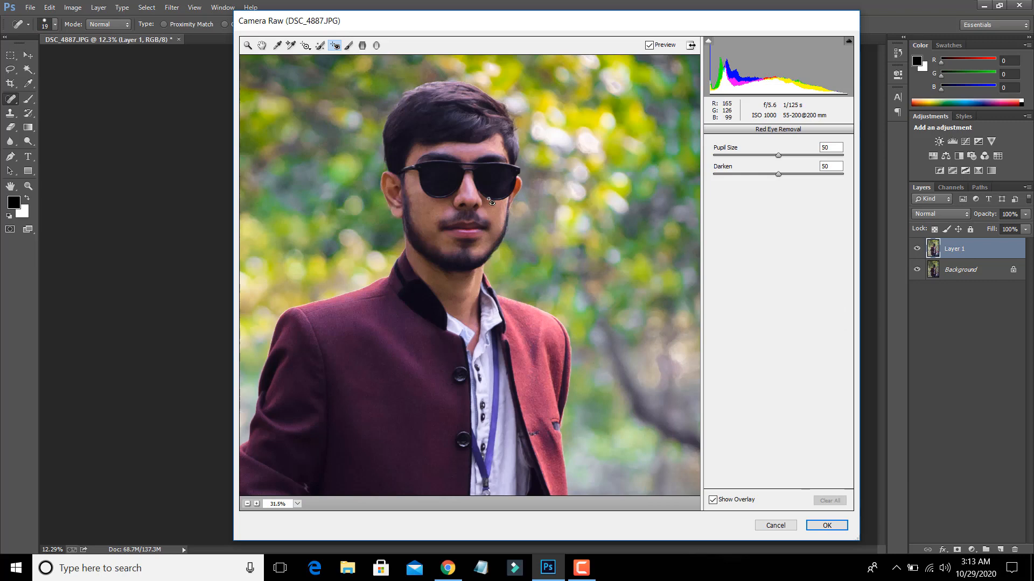
left_click(349, 45)
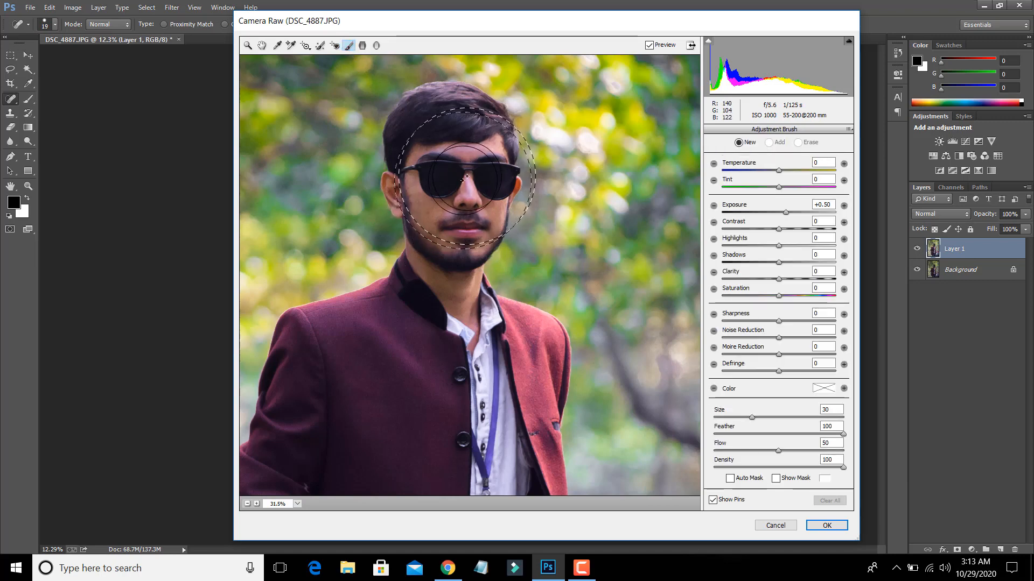
left_click_drag(466, 179, 487, 241)
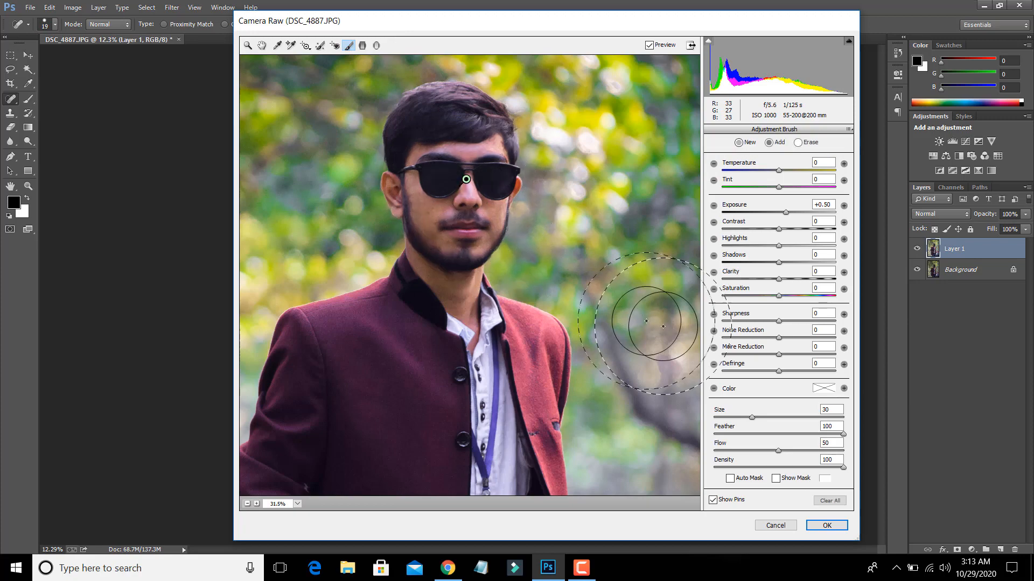
left_click(297, 504)
left_click(301, 490)
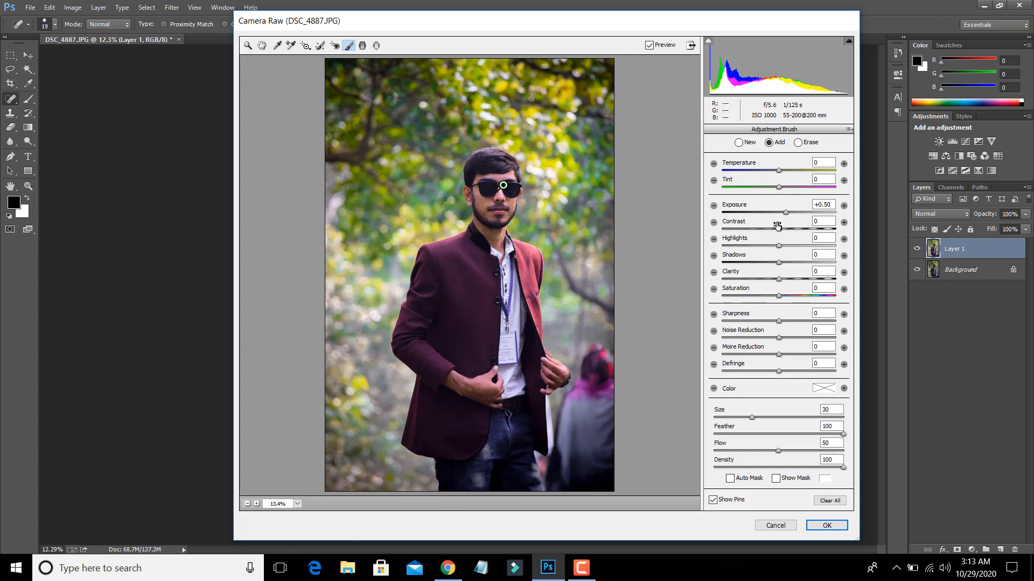
mouse_move(786, 212)
left_mouse_down()
mouse_move(819, 212)
mouse_move(813, 225)
mouse_move(829, 223)
left_mouse_up()
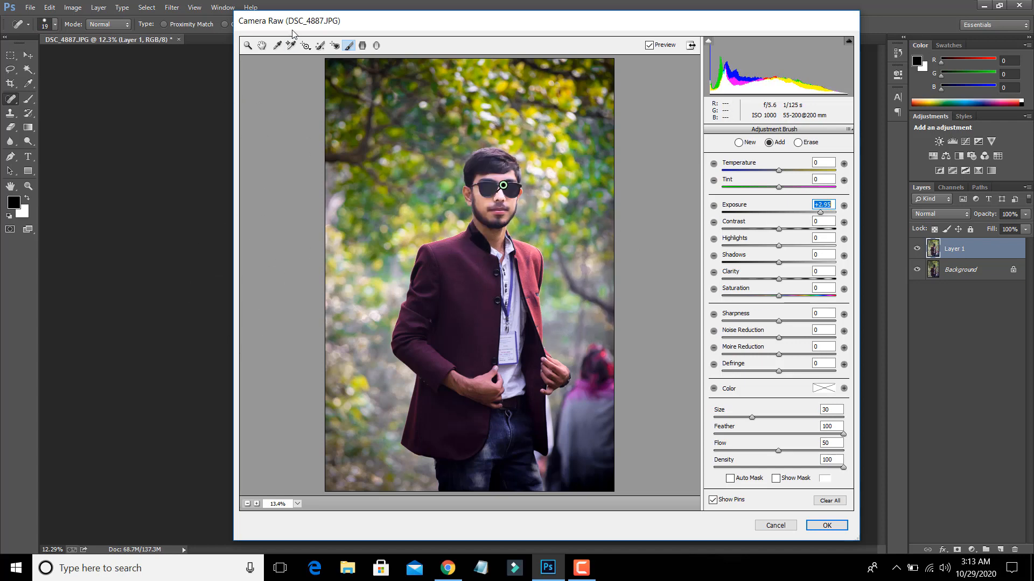
left_click(248, 45)
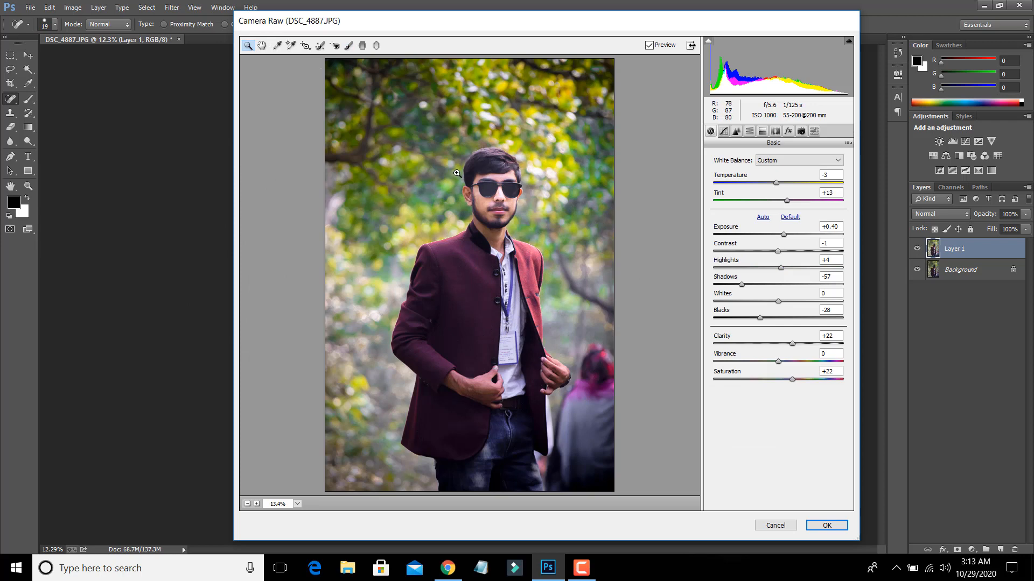
left_click_drag(433, 189, 460, 175)
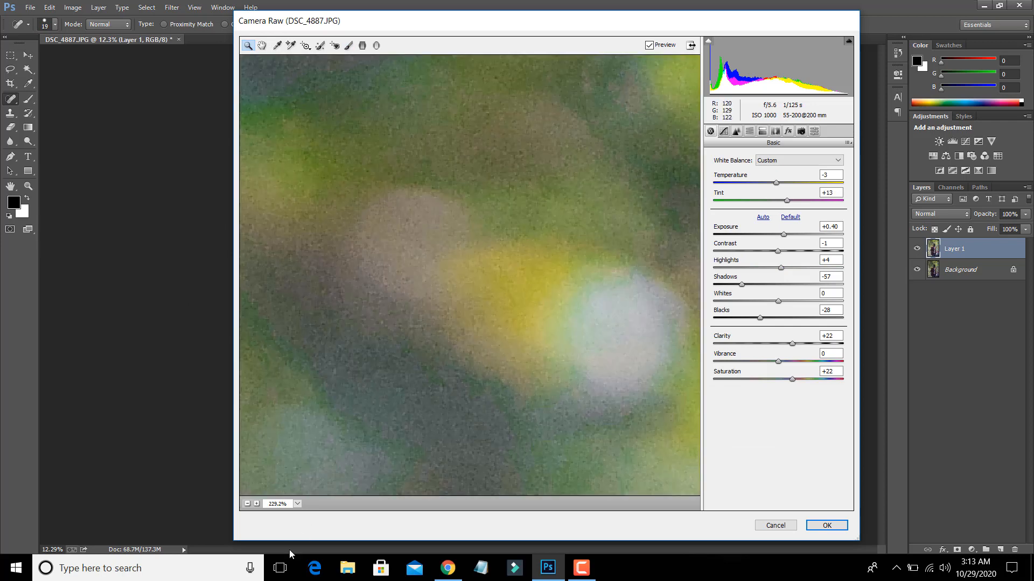
left_click(297, 504)
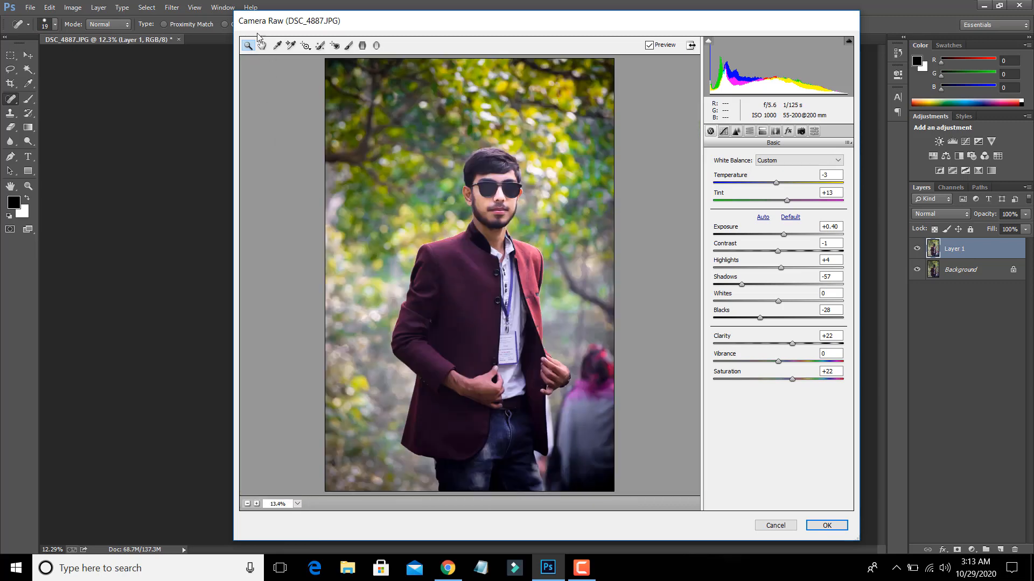
left_click(262, 45)
left_click(277, 47)
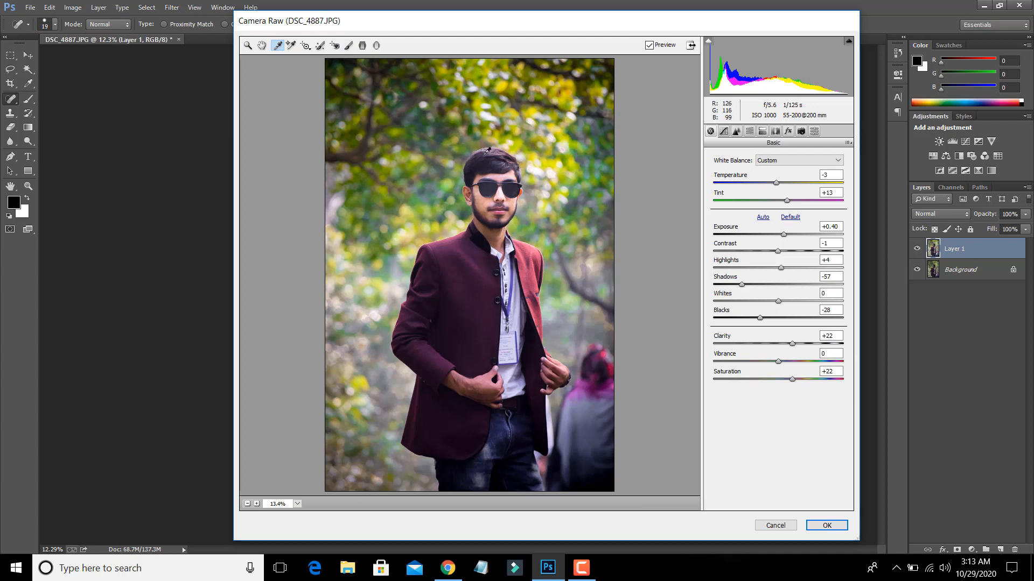
left_click(293, 48)
left_click(306, 46)
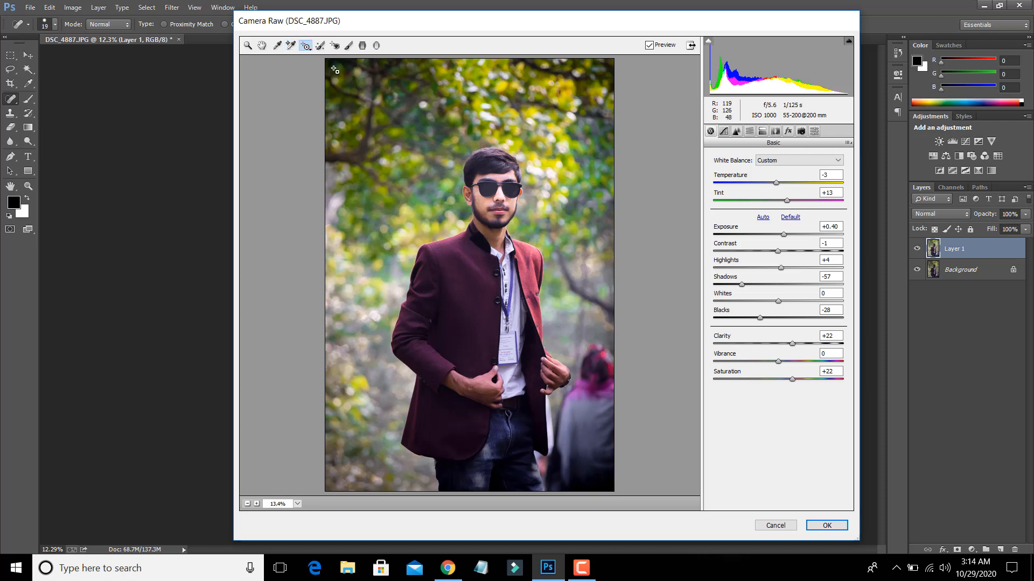
Try Spot Removal in Heal mode at size 30 on the foliage and face, and remove the healed spots
left_click(320, 45)
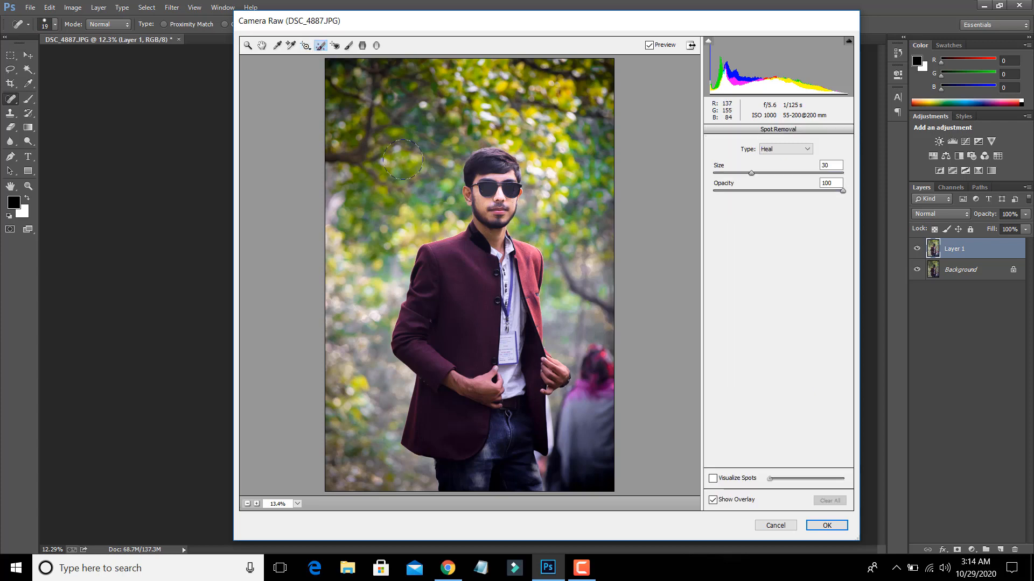
left_click(409, 181)
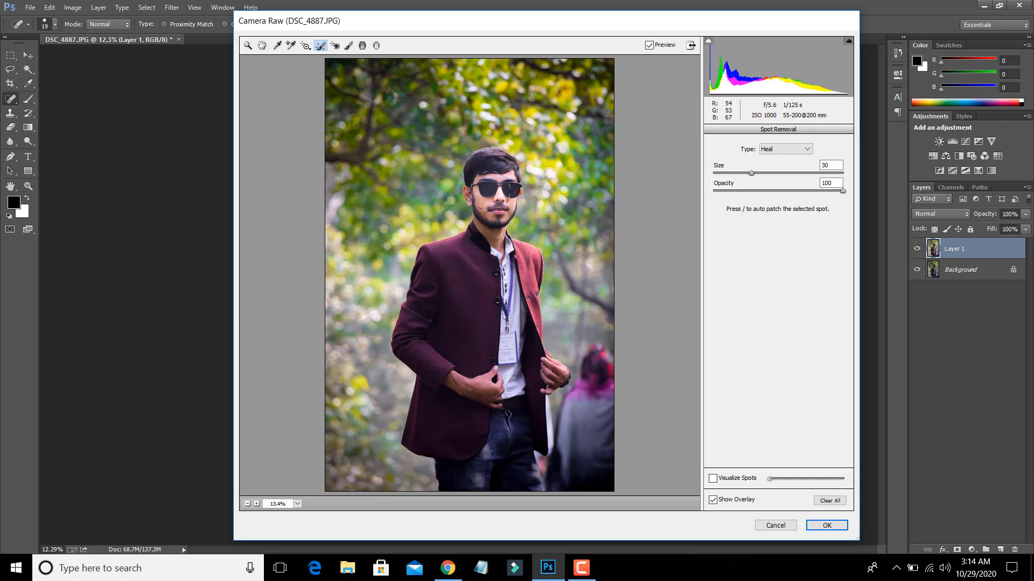
left_click(487, 192)
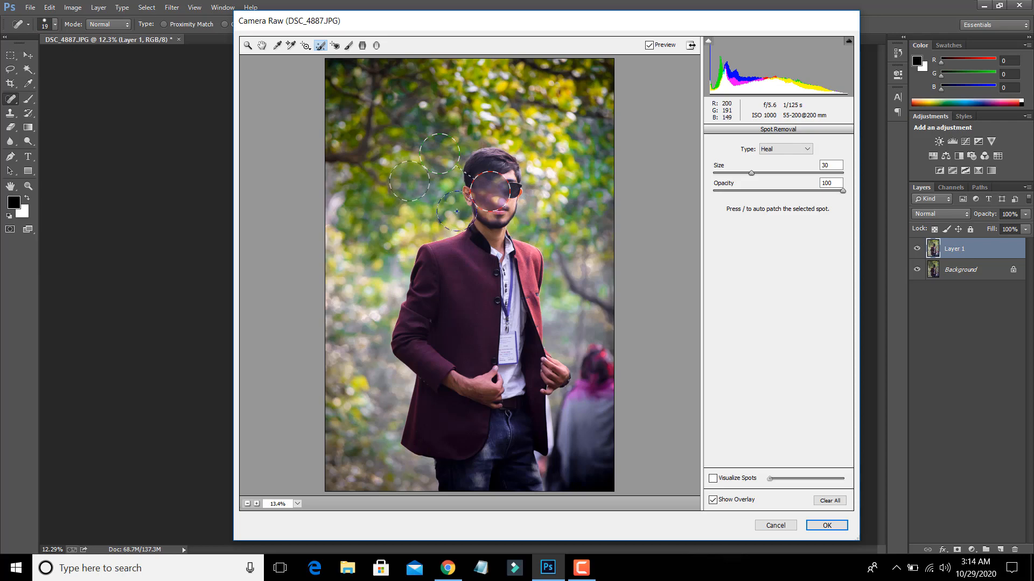
key("Delete")
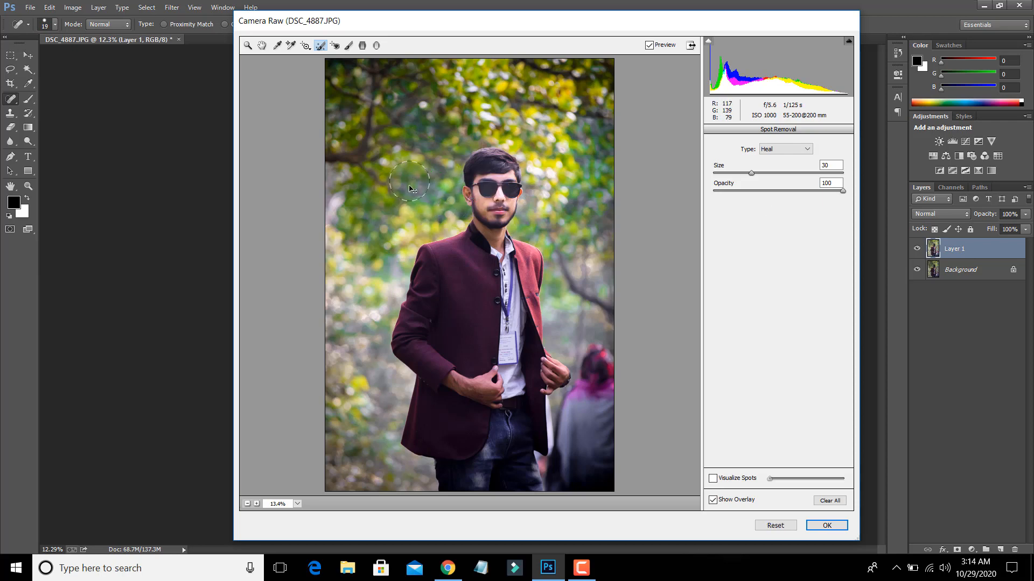
key("ctrl+alt+z")
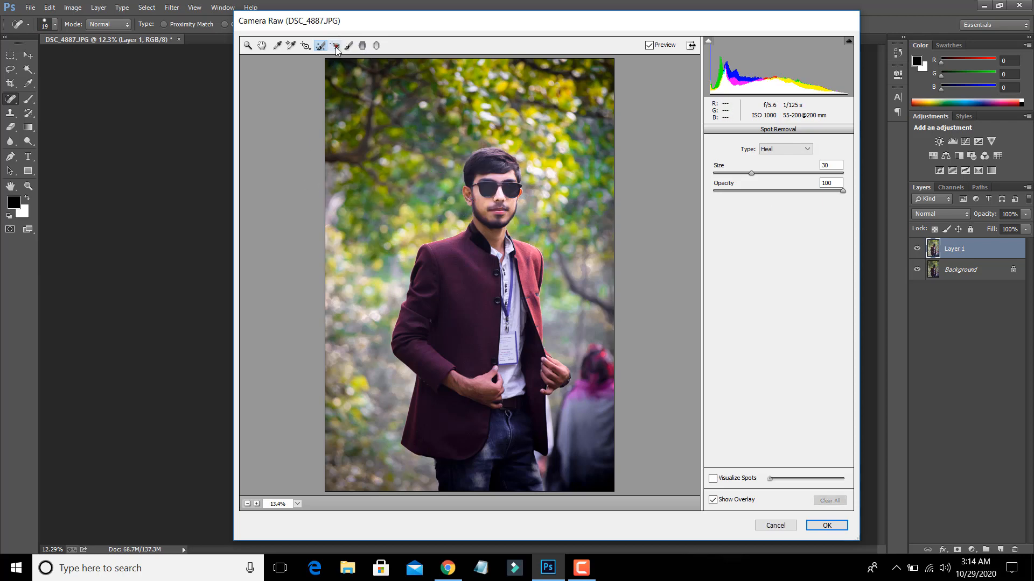
Add an Adjustment Brush spot to the foliage near the photo's lower left corner and set its Exposure to +0.05
left_click(335, 47)
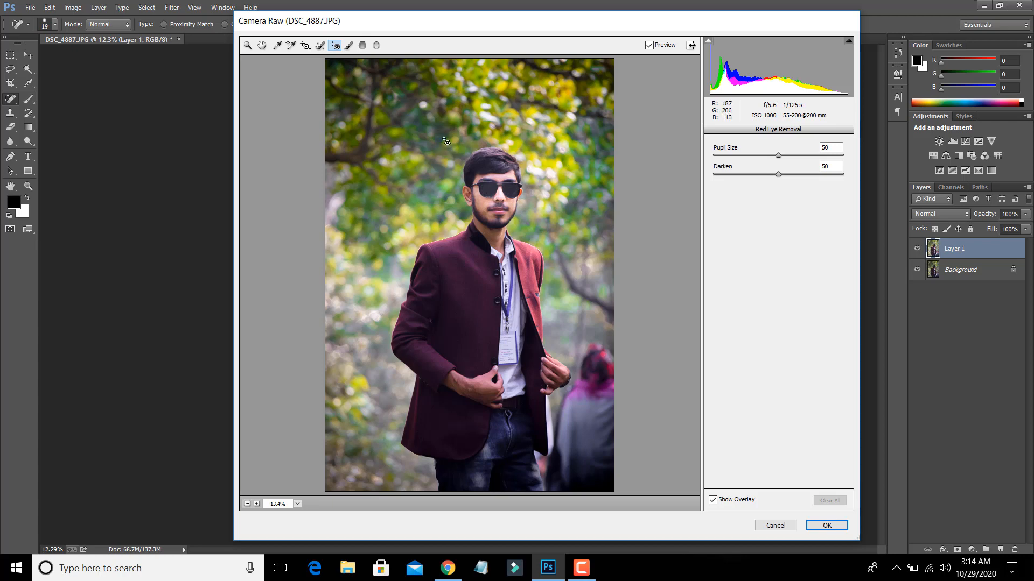
left_click(348, 46)
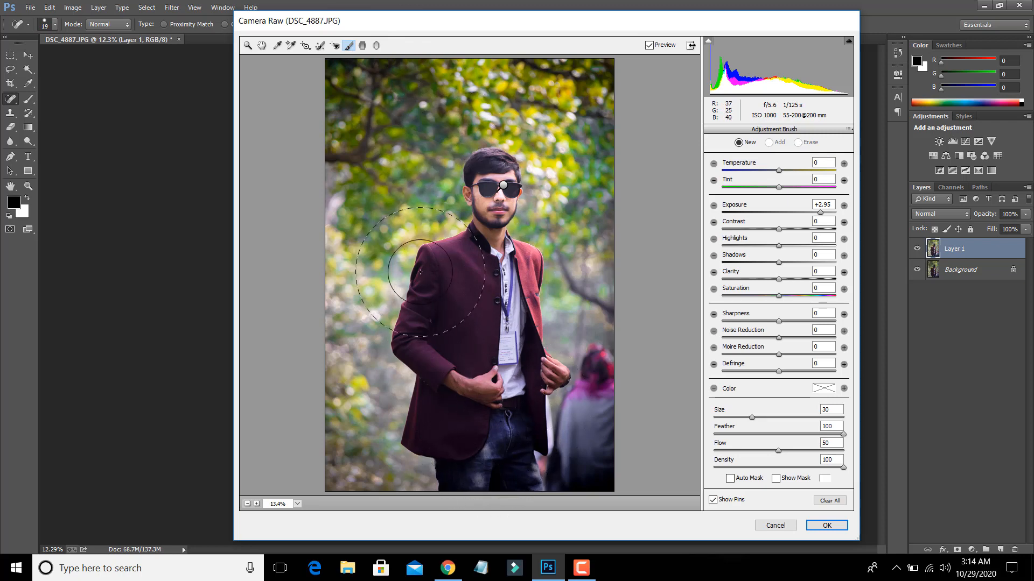
left_click(353, 450)
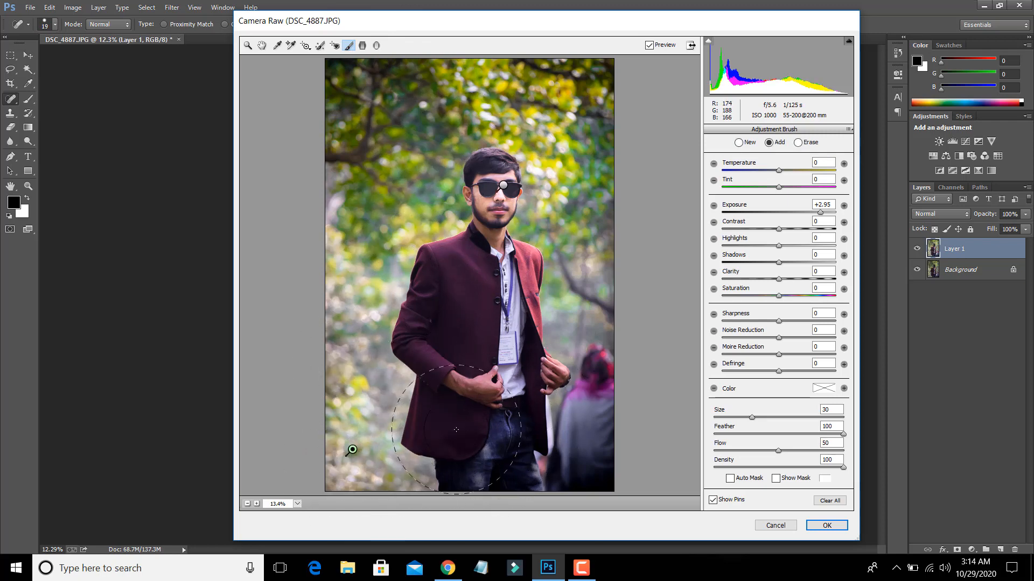
left_click(778, 213)
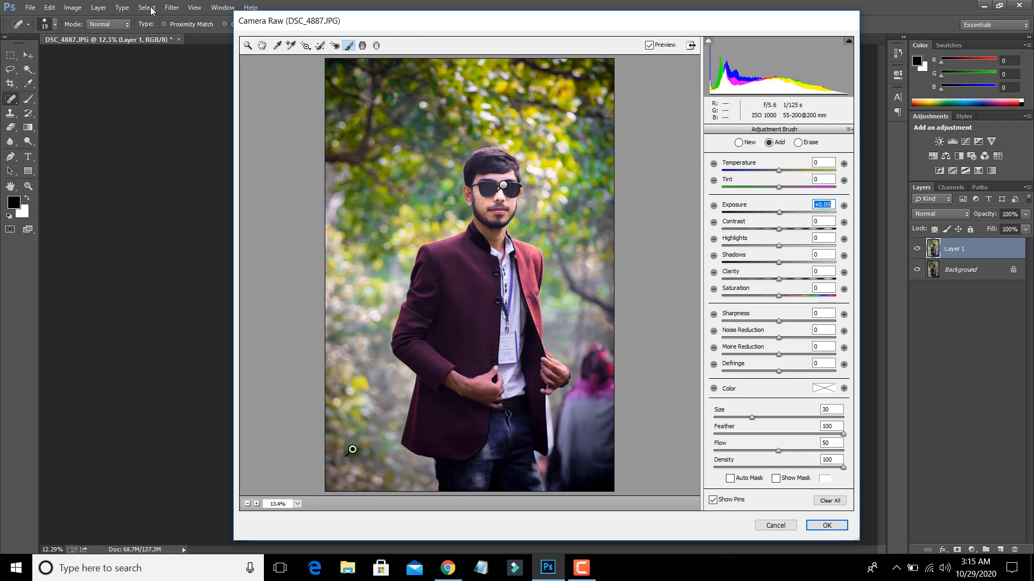
Darken the photo's lower part with a Graduated Filter from the bottom edge up to hand height, Exposure -4.00
left_click(362, 45)
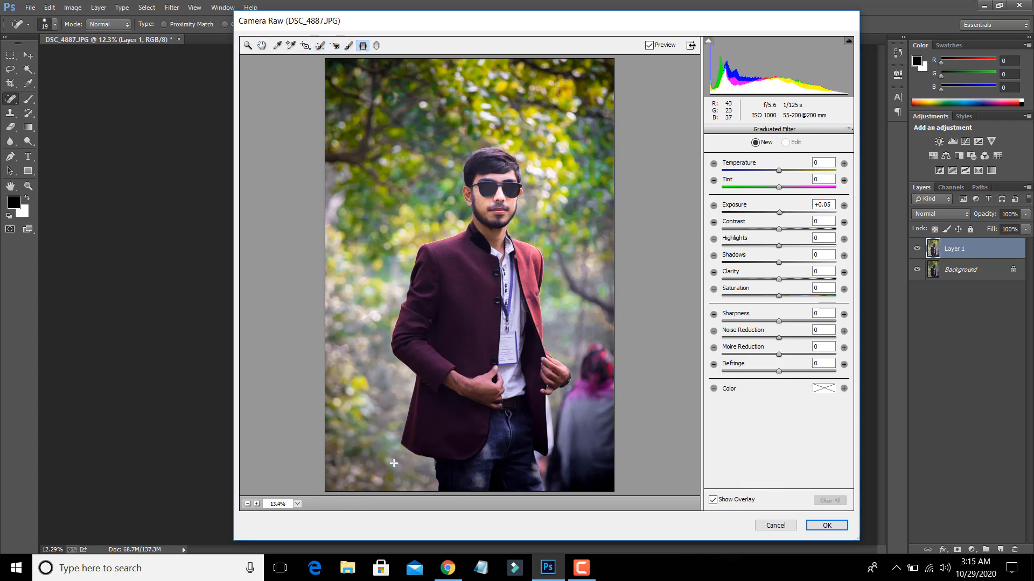
left_click_drag(374, 492, 387, 360)
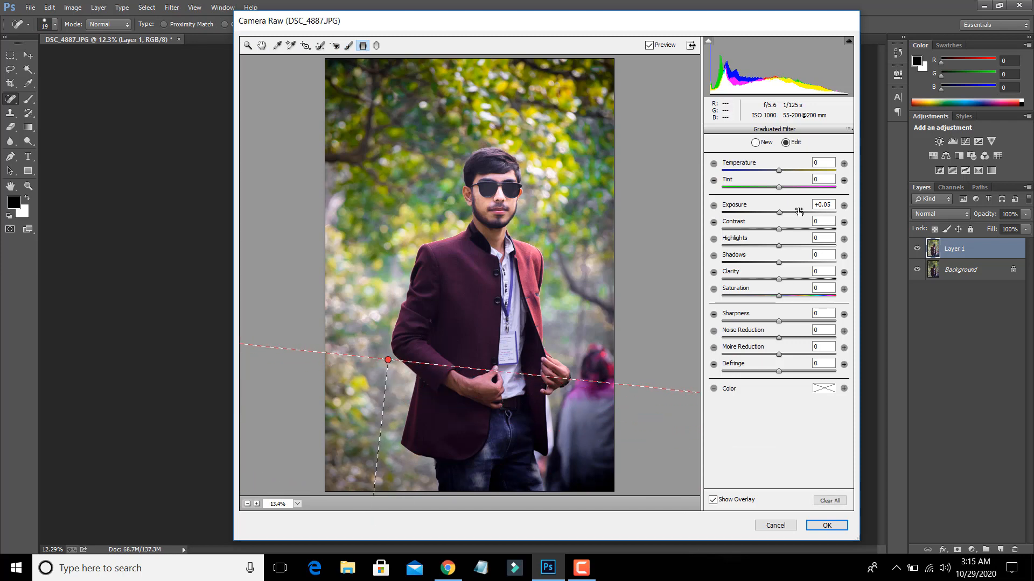
left_click_drag(778, 213, 715, 229)
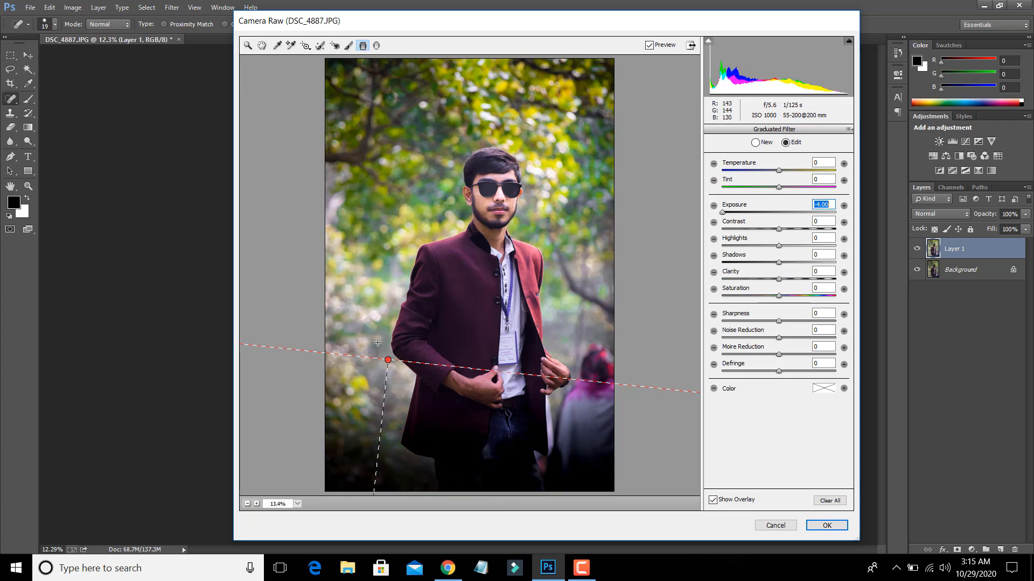
left_click_drag(394, 362, 391, 384)
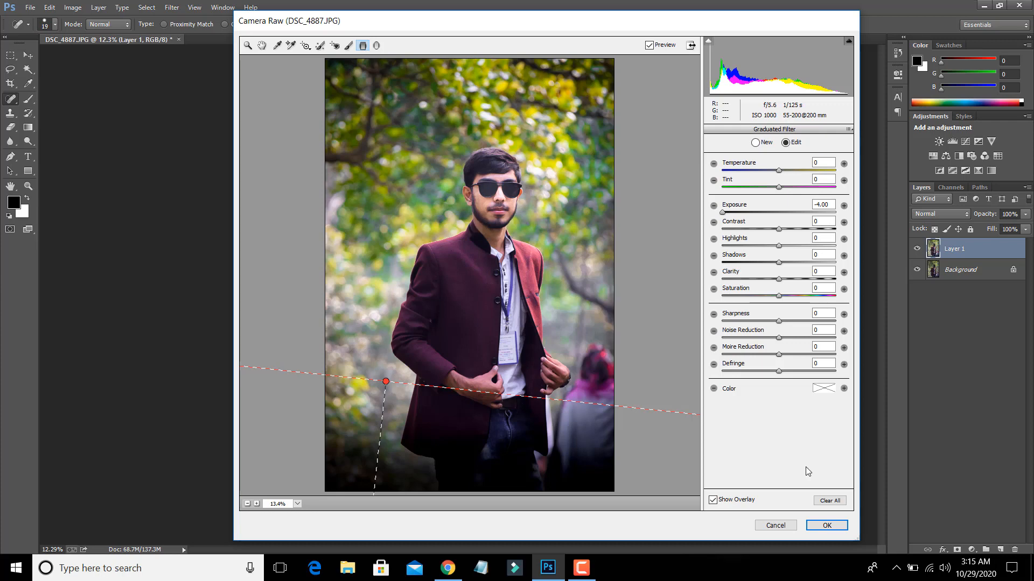
Draw a Radial Filter around the man's head and stretch the ellipse over his torso and hands, keeping the effect outside
left_click(377, 47)
left_click_drag(448, 139, 509, 213)
mouse_move(525, 249)
left_mouse_down()
mouse_move(491, 266)
mouse_move(527, 246)
left_mouse_up()
left_click_drag(477, 183, 518, 266)
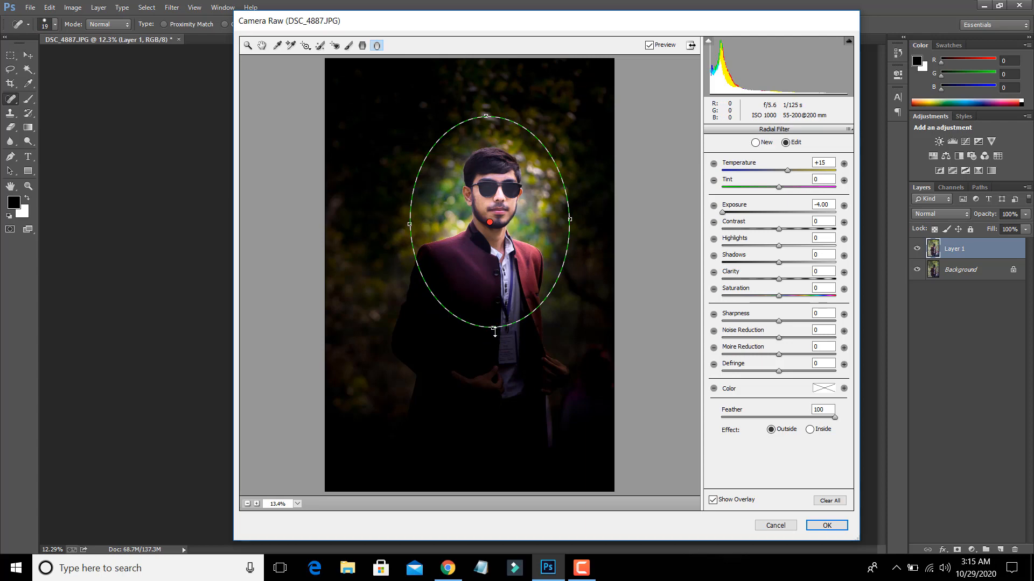
left_click_drag(493, 328, 488, 383)
left_click_drag(408, 272, 394, 270)
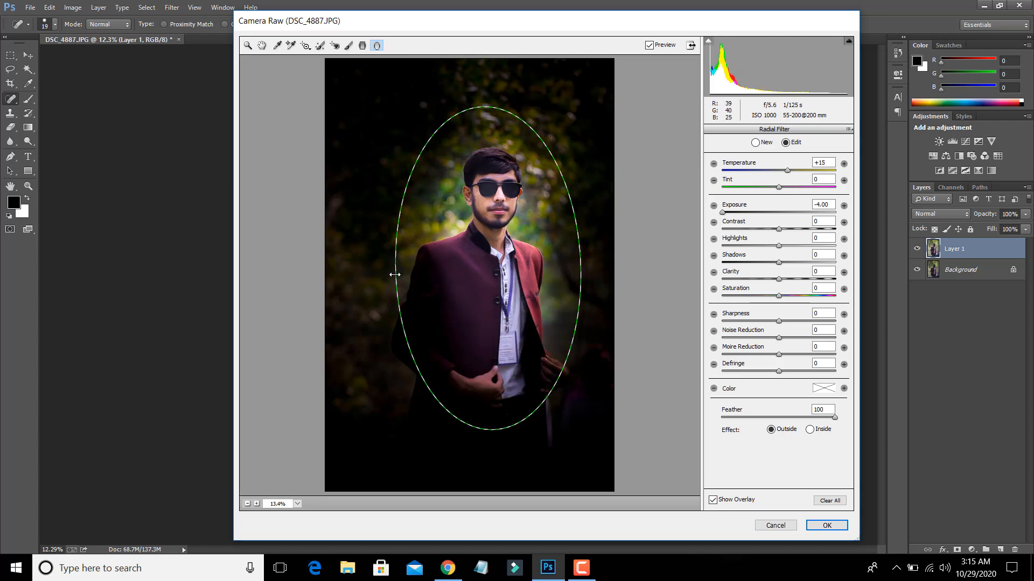
Set the Radial Filter's Exposure to -1.15 and apply the Camera Raw adjustments to Layer 1
left_click_drag(722, 212, 755, 222)
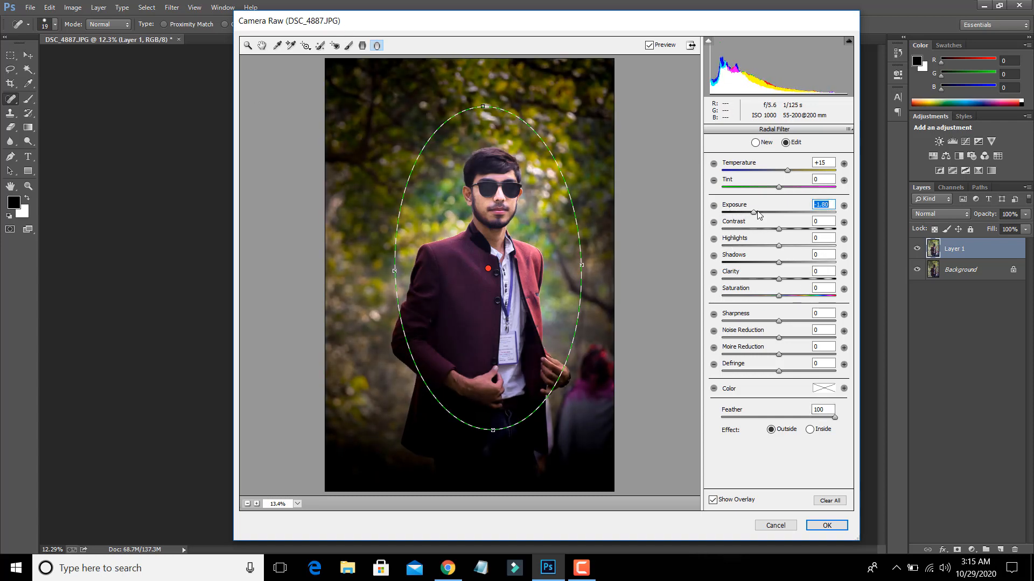
left_click_drag(753, 212, 763, 215)
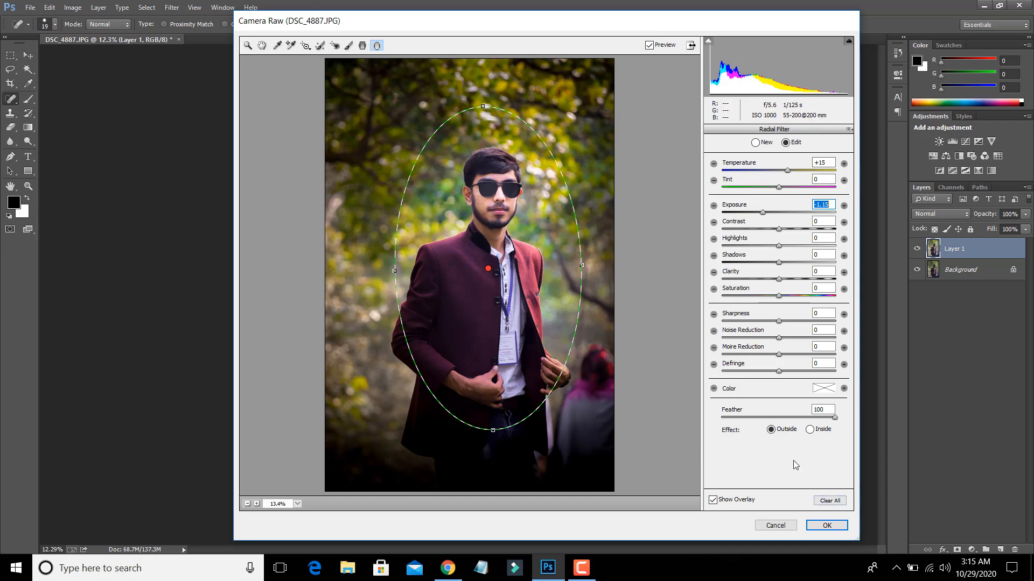
left_click(826, 525)
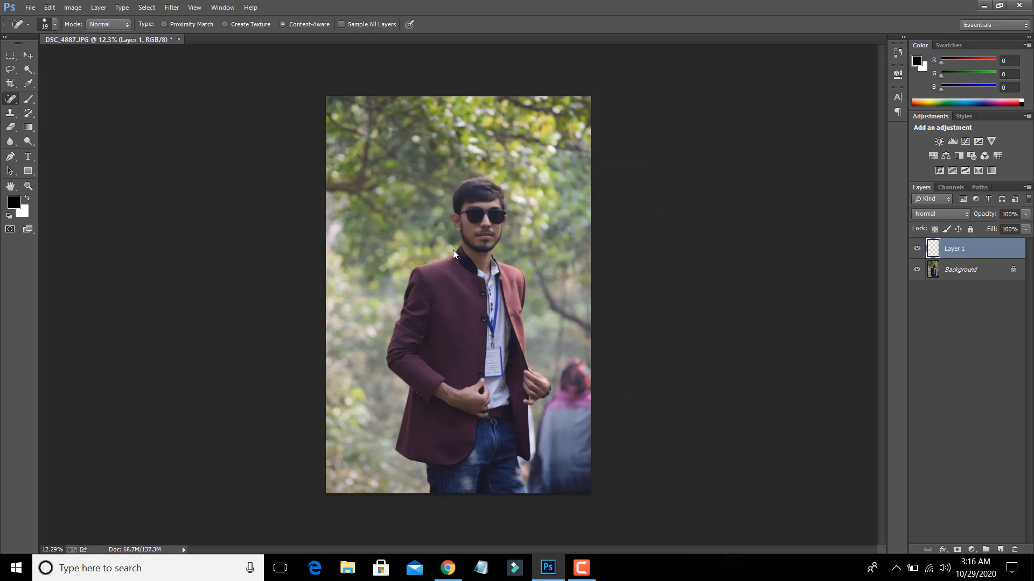
Compare the graded Layer 1 with the original by toggling its visibility, examining the face and the whole photo
key("v")
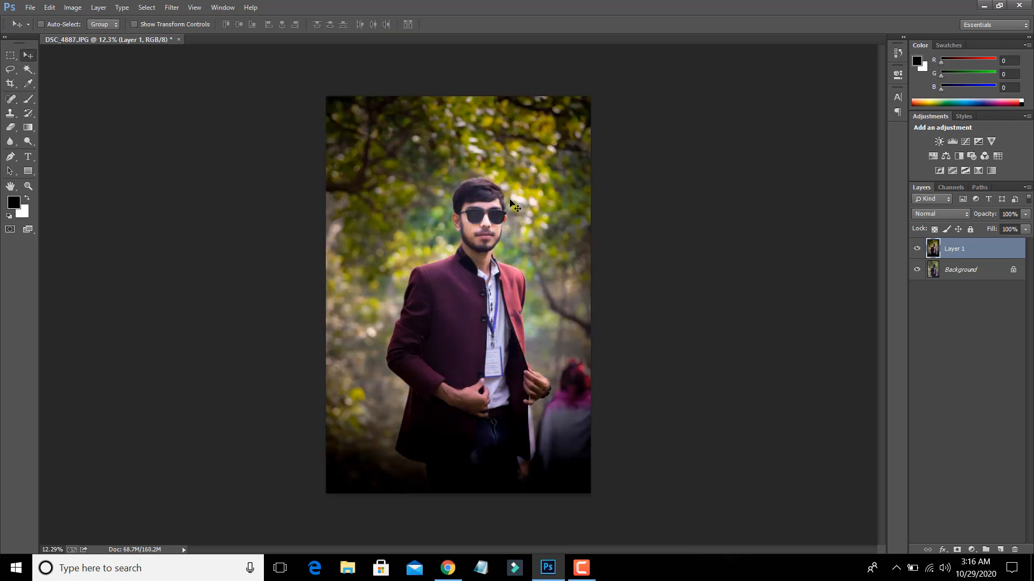
key("ctrl+plus")
scroll(499, 202, "up", 7)
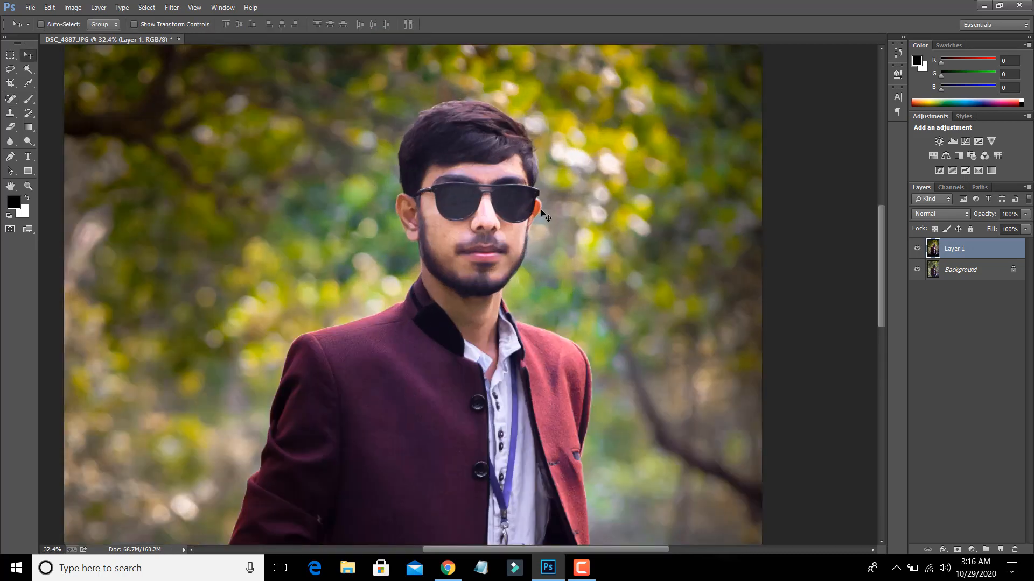
scroll(542, 211, "down", 6)
scroll(918, 251, "right", 1)
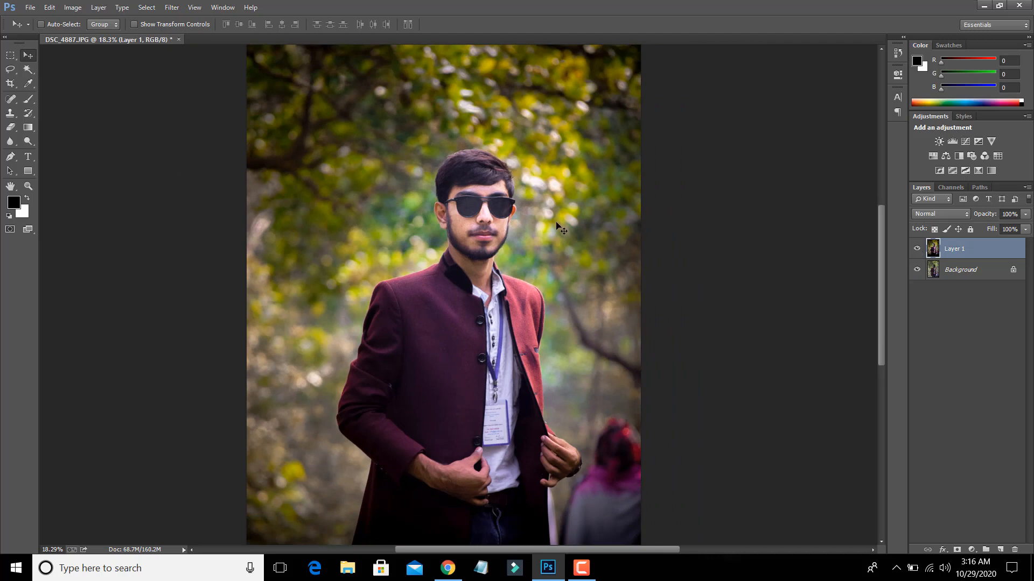
left_click(917, 250)
left_click(917, 250)
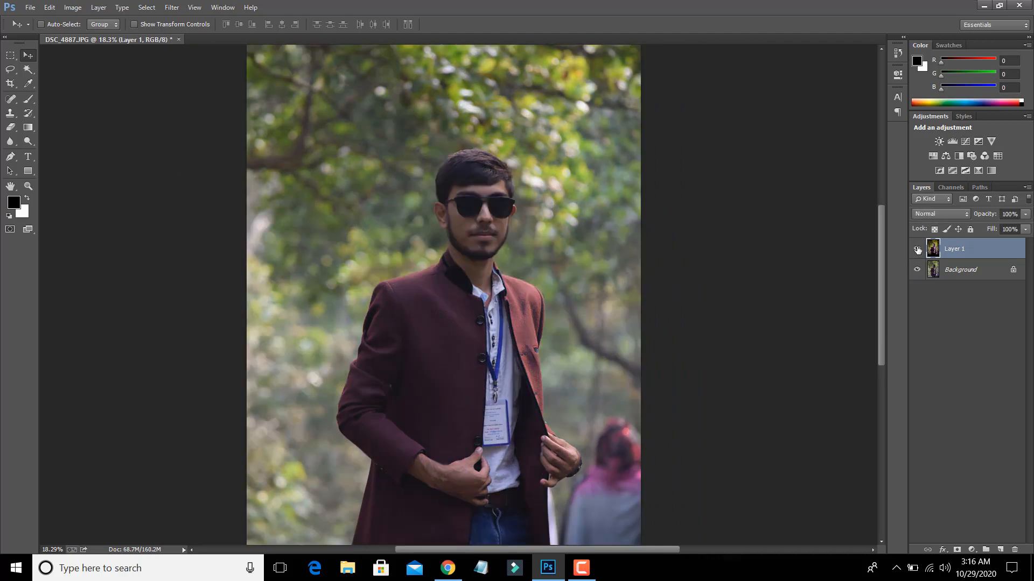
key("ctrl+minus")
key("ctrl+minus")
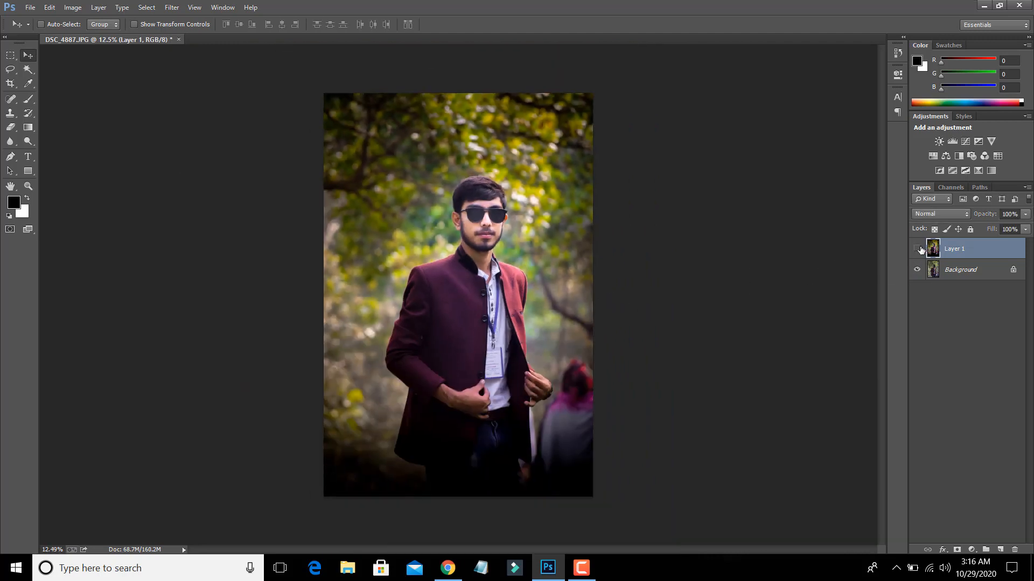
left_click(917, 250)
left_click(918, 249)
scroll(517, 281, "up", 7)
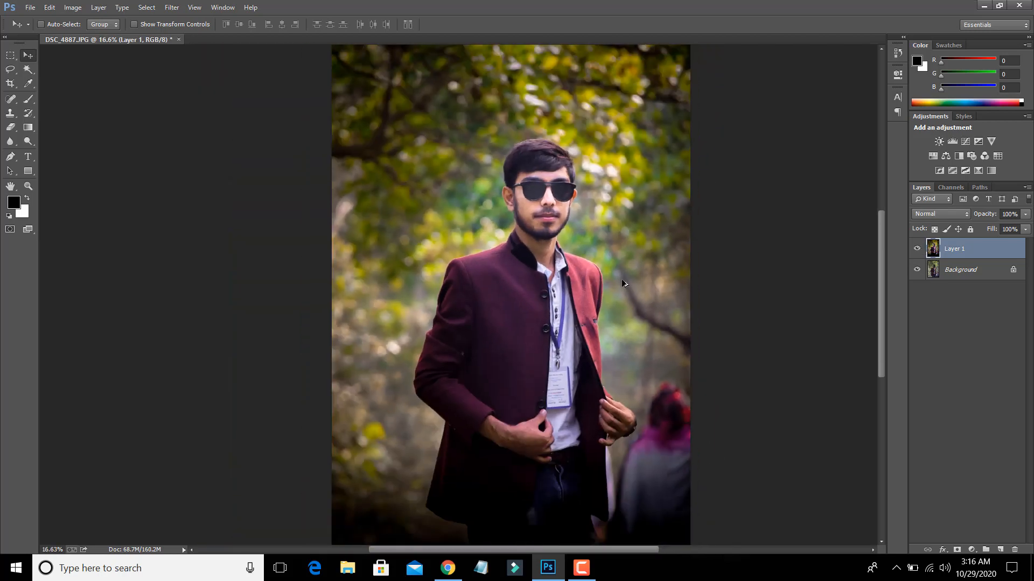
scroll(622, 281, "down", 2)
scroll(569, 268, "up", 1)
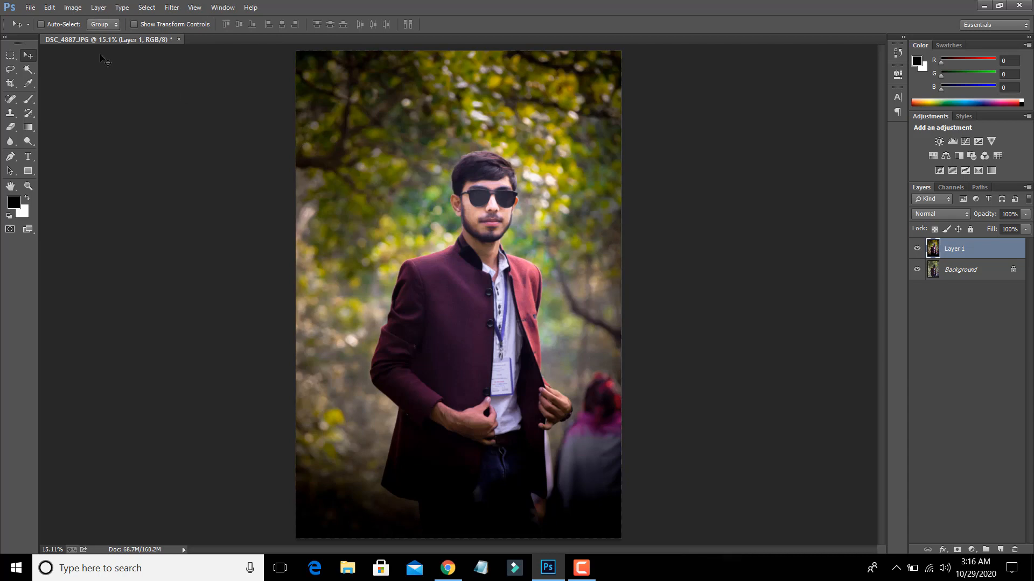
left_click(171, 7)
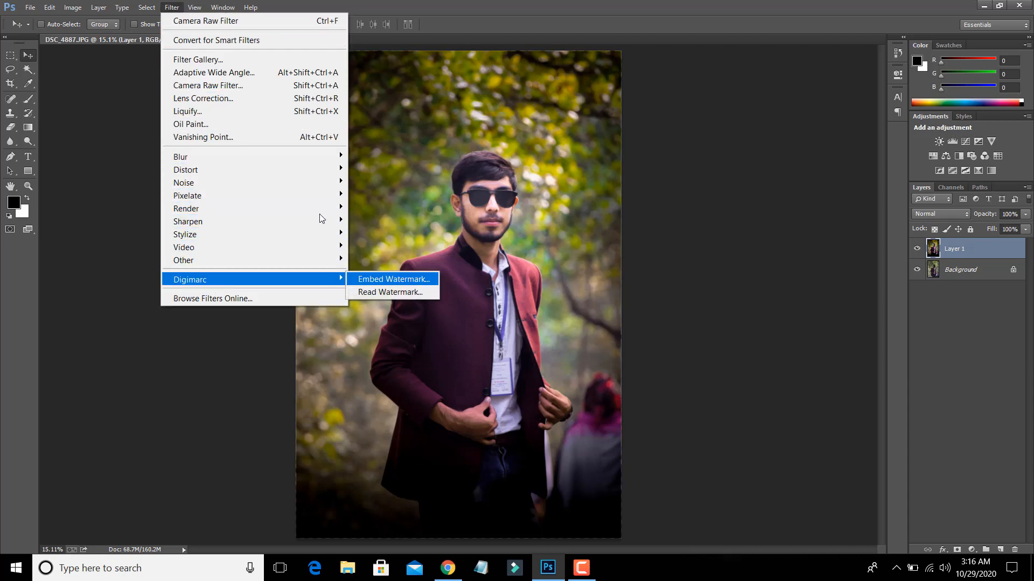
left_click(576, 4)
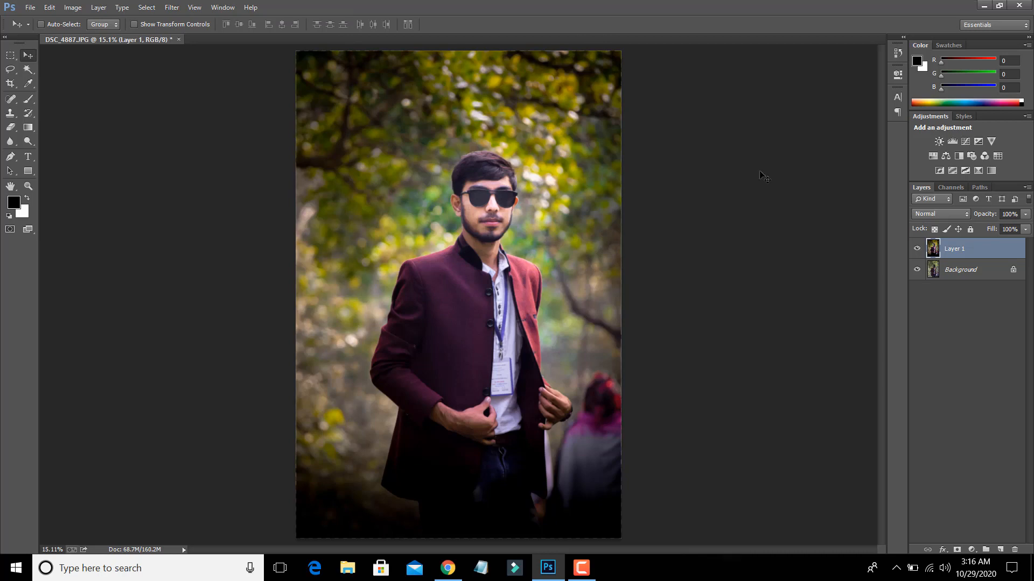